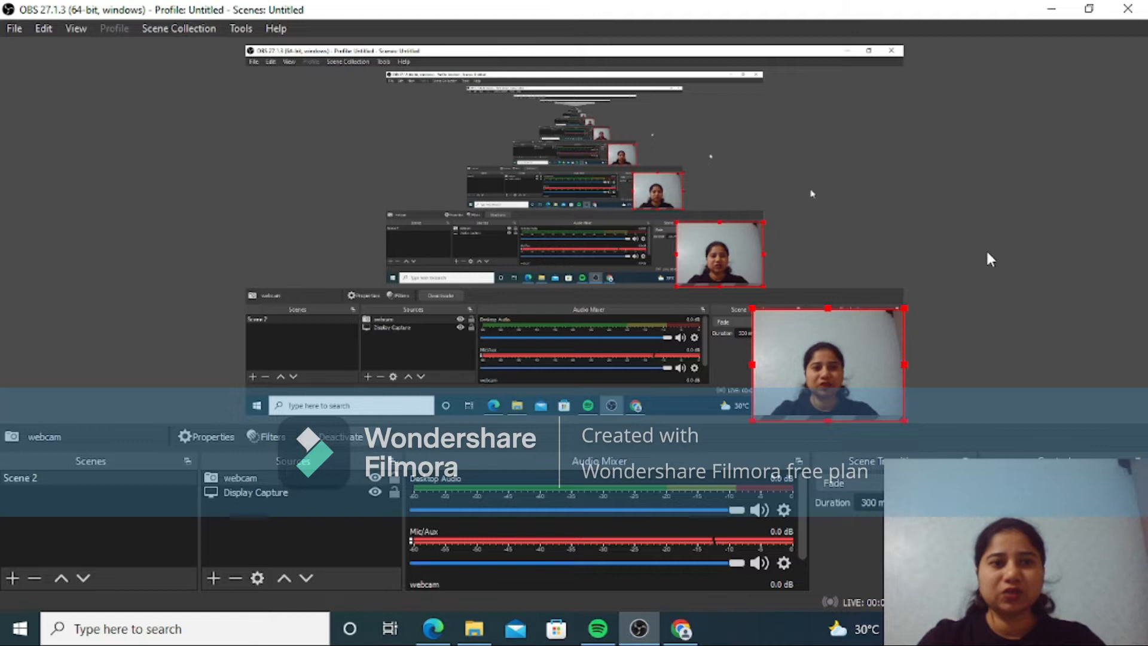
Step: Clear the open windows, switch to Chrome, search Google for "wordpress download" and open the WordPress.org download page
click(1052, 10)
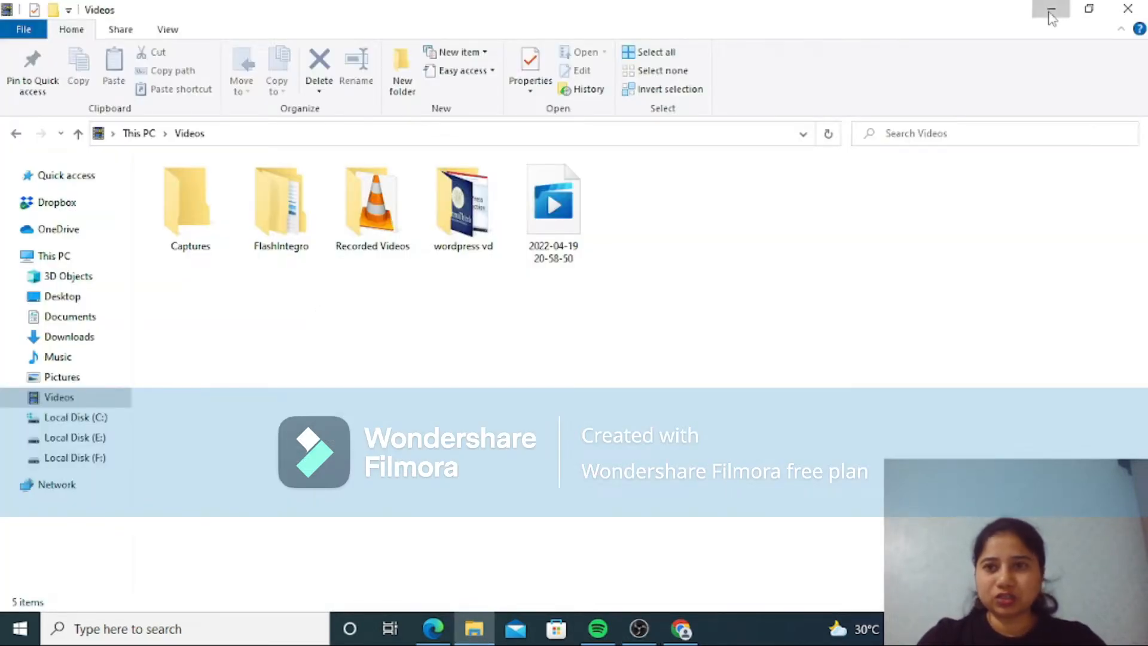
click(1053, 10)
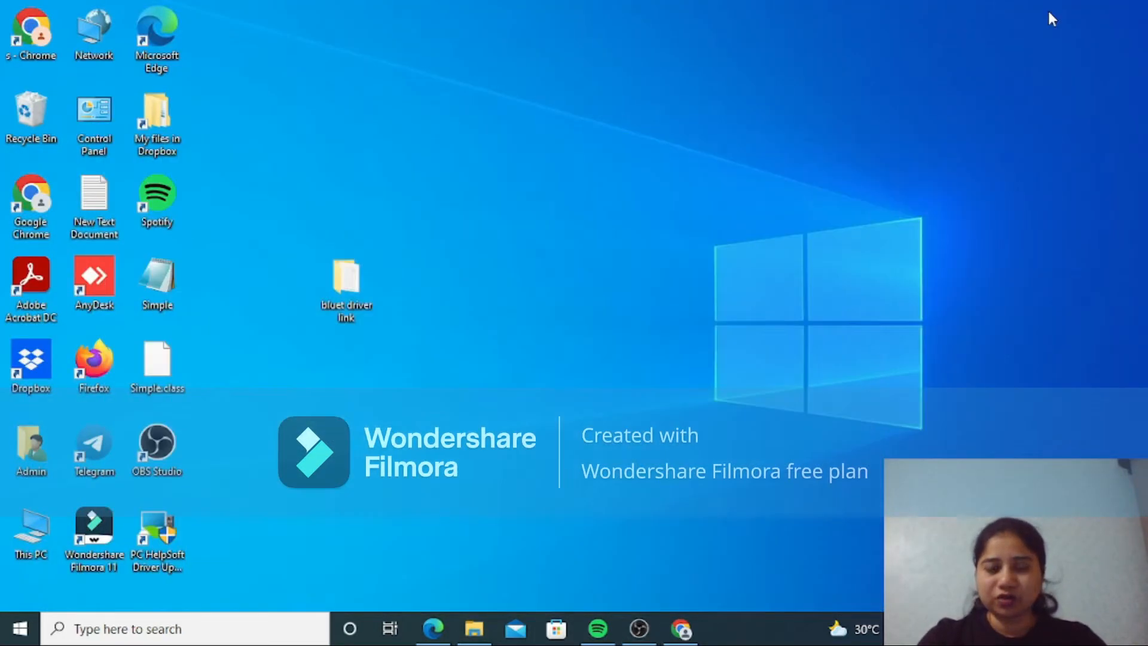
click(681, 628)
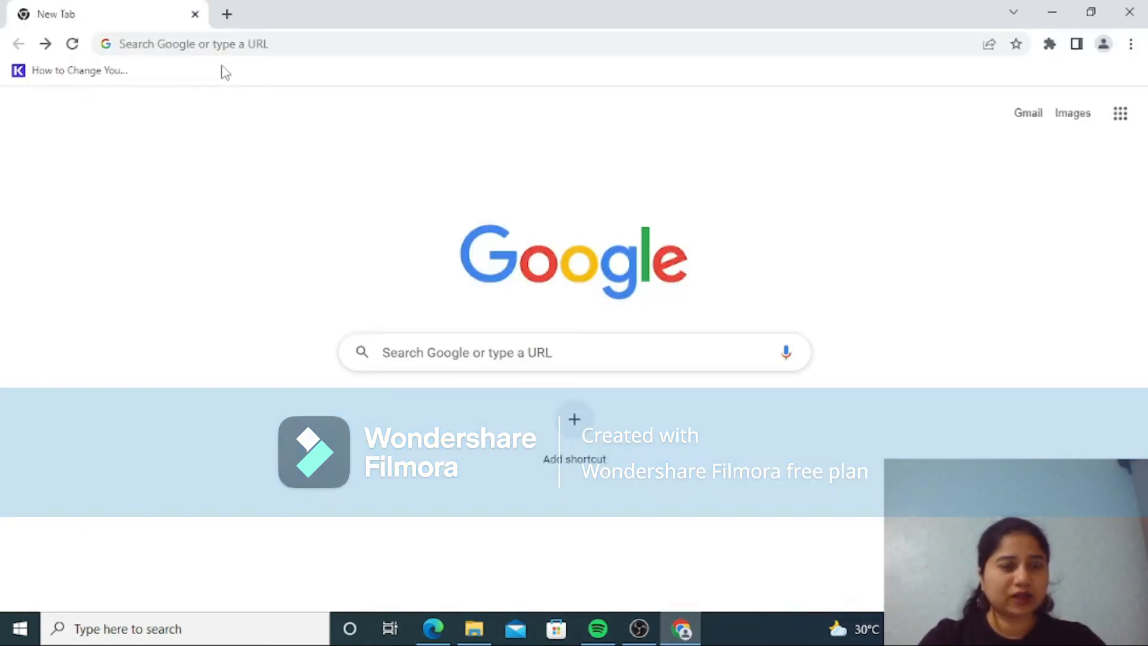
click(442, 351)
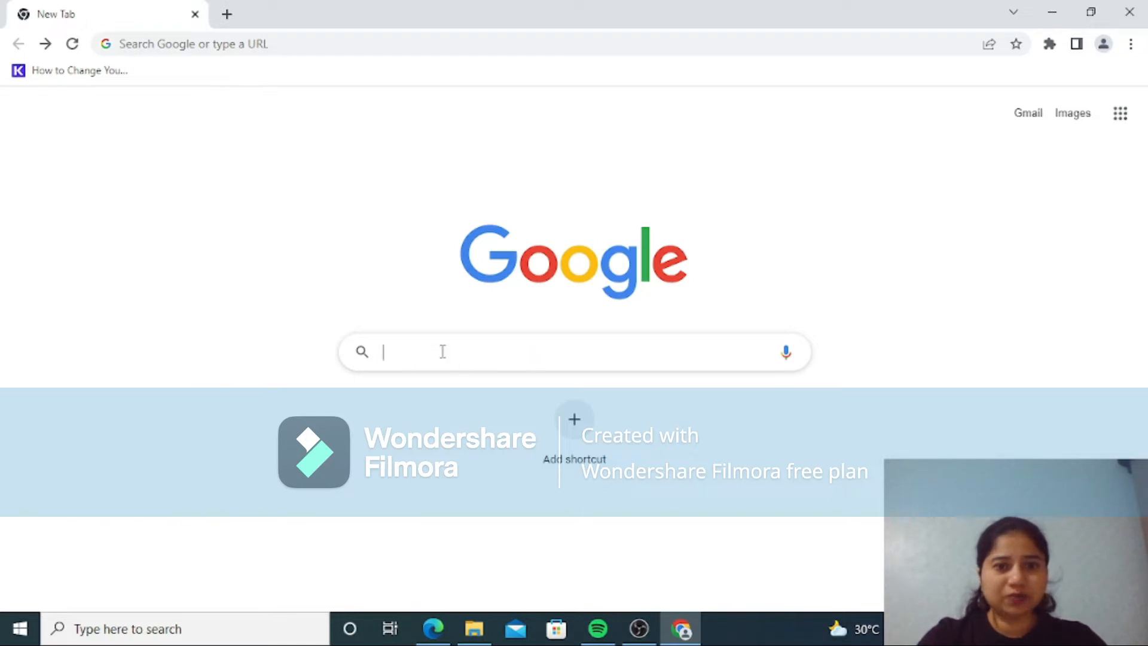
click(454, 389)
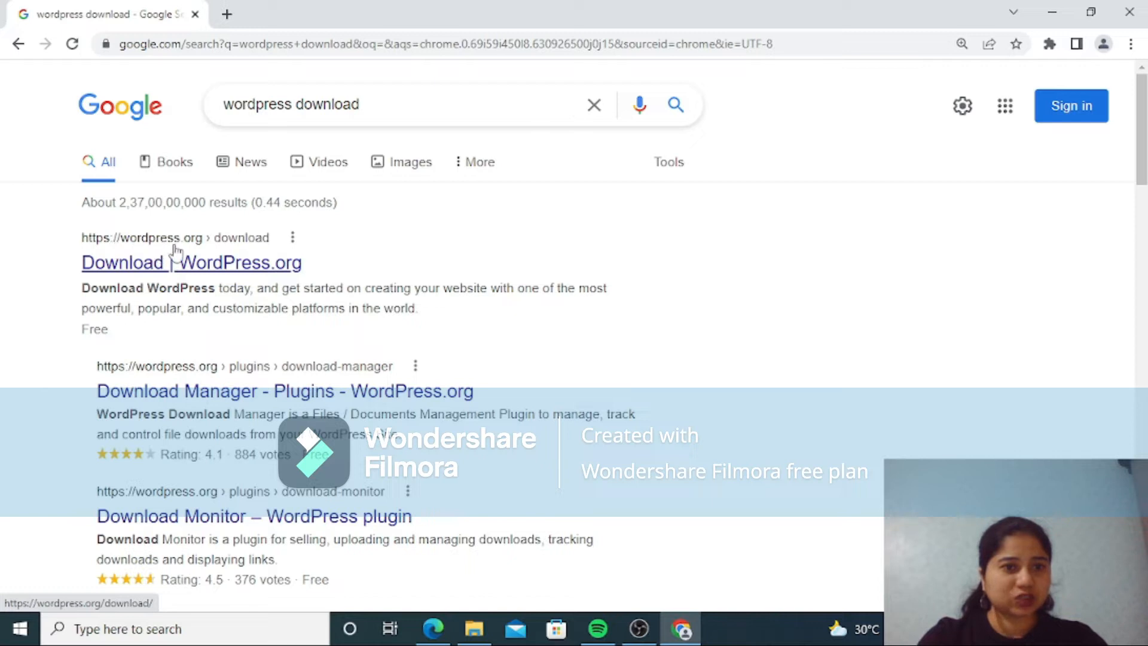
click(197, 275)
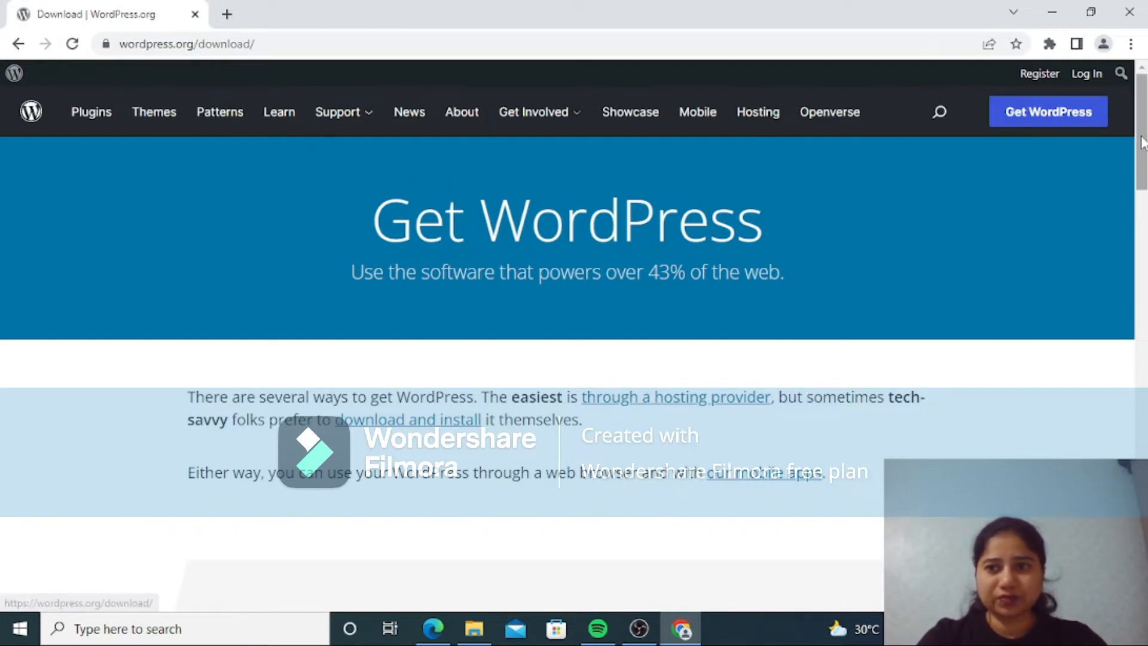
Step: Download WordPress 5.9.3 as a zip, dismiss the confirmation popup and set the file to open when done
drag(1142, 130, 1096, 348)
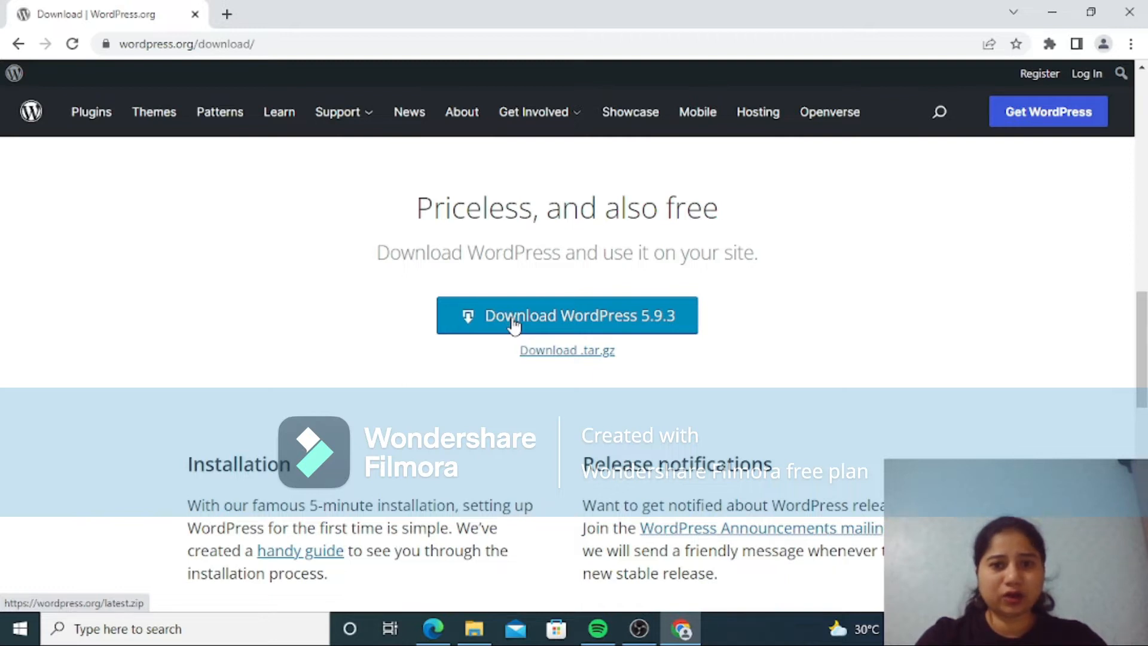
click(546, 321)
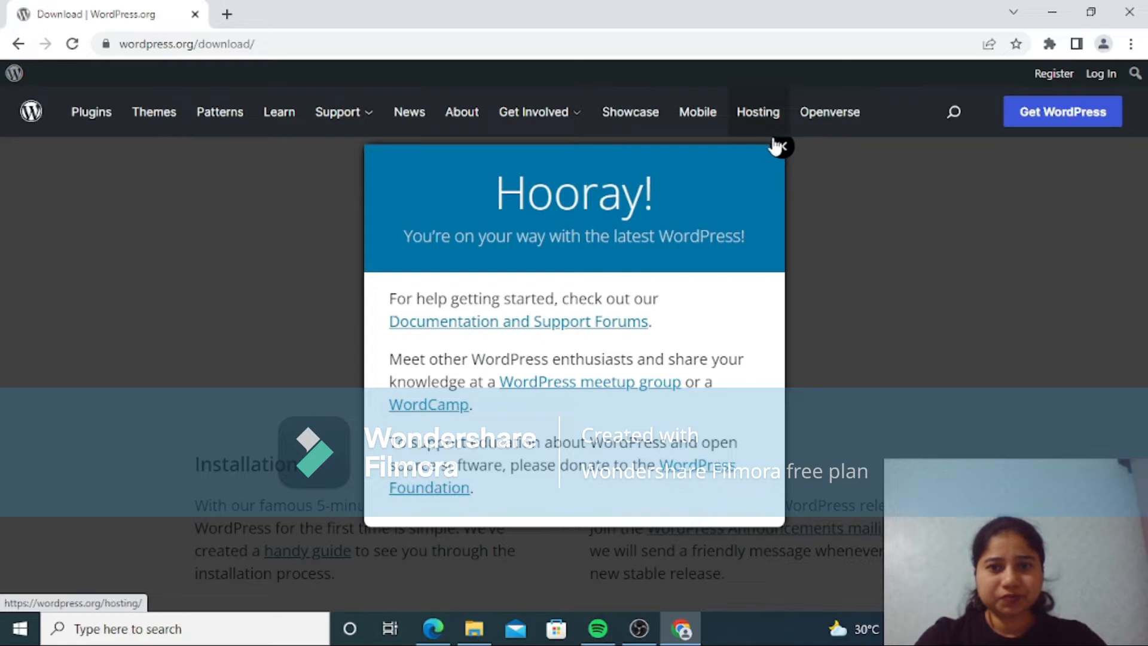
click(779, 146)
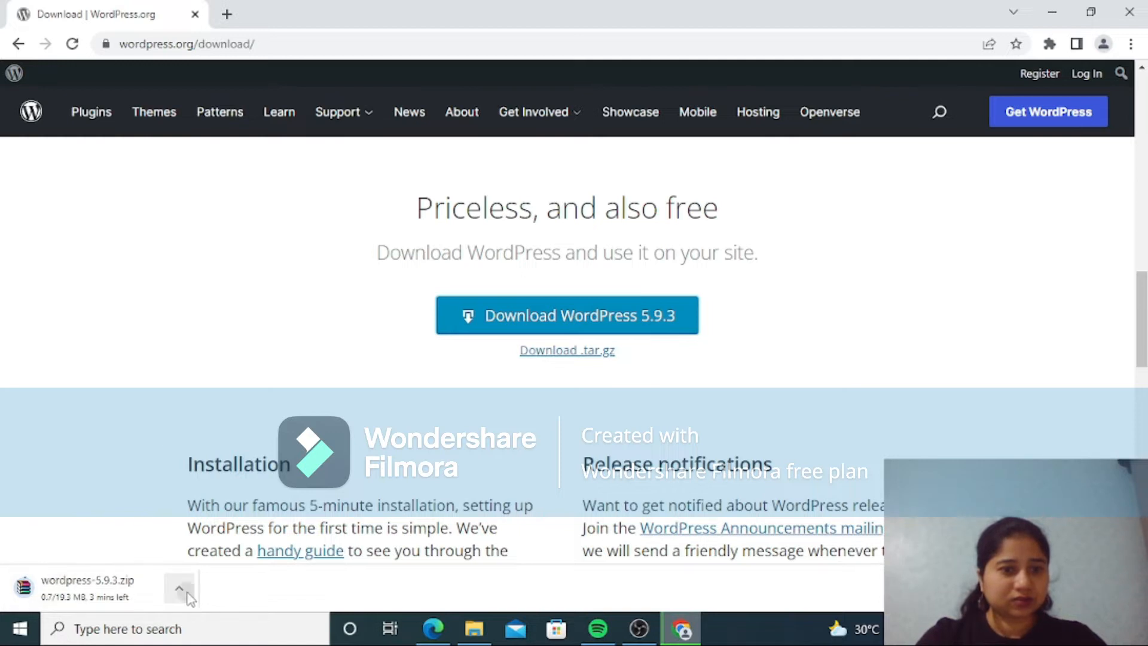
click(179, 589)
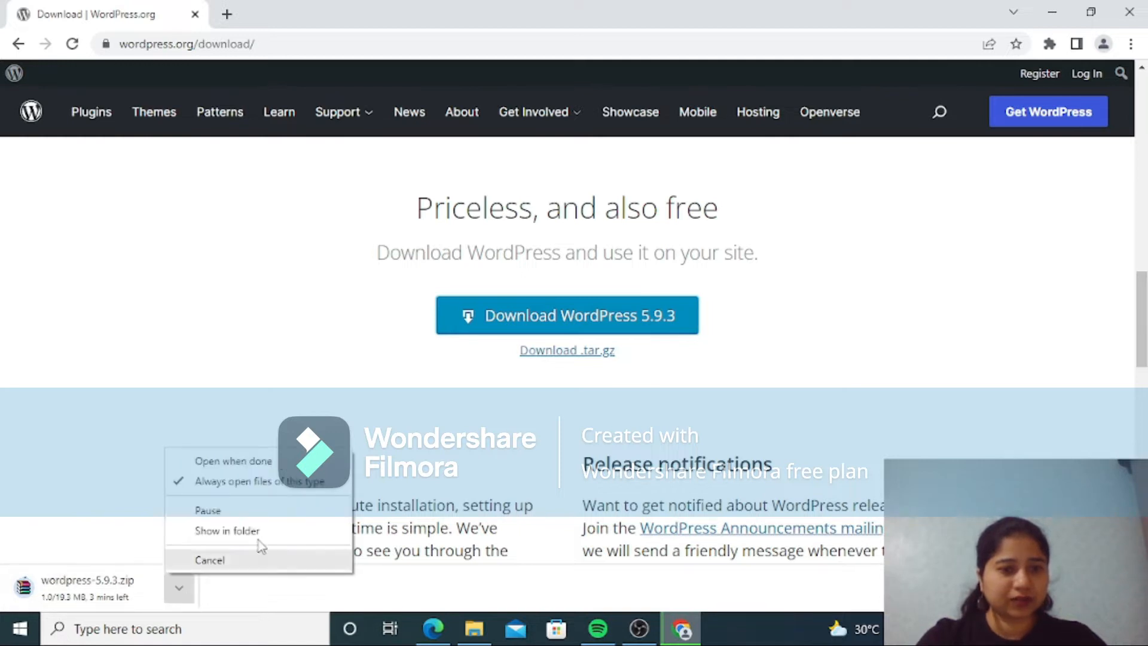
click(259, 469)
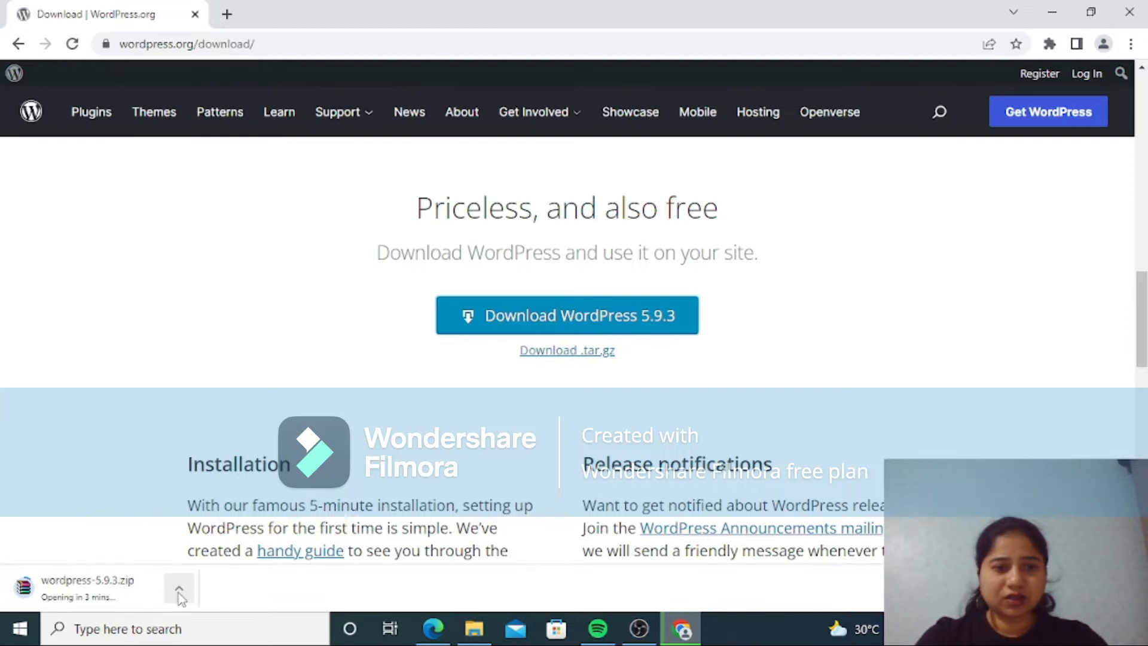
Step: Search Google for "xampp download" in a new browser tab and open the Apache Friends download page
click(224, 14)
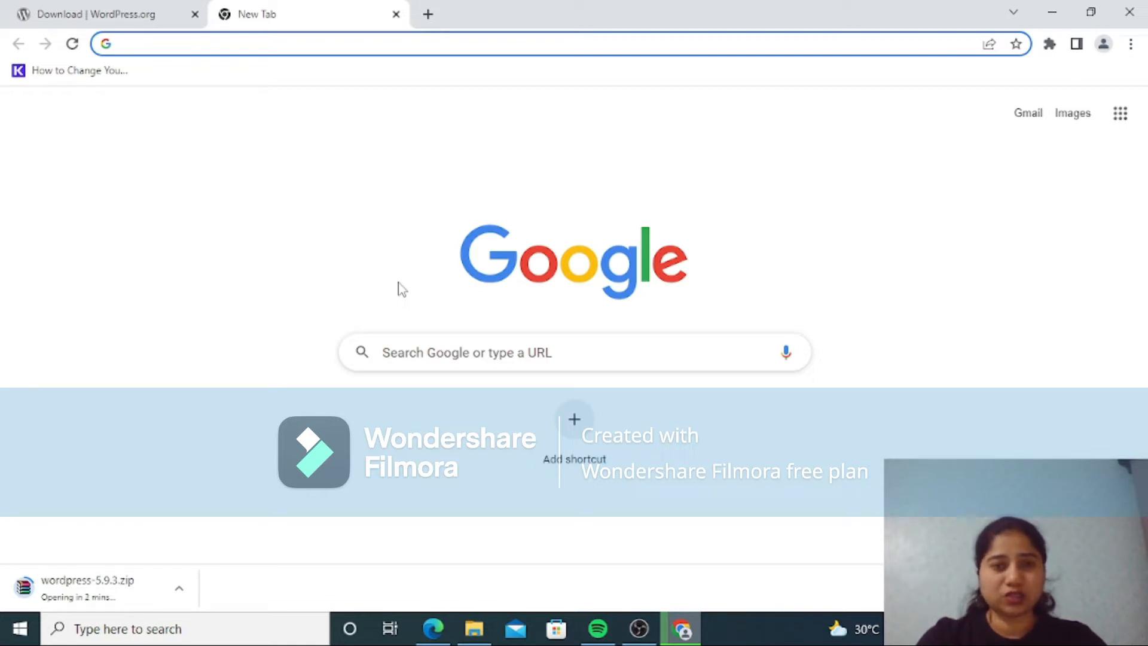
click(481, 352)
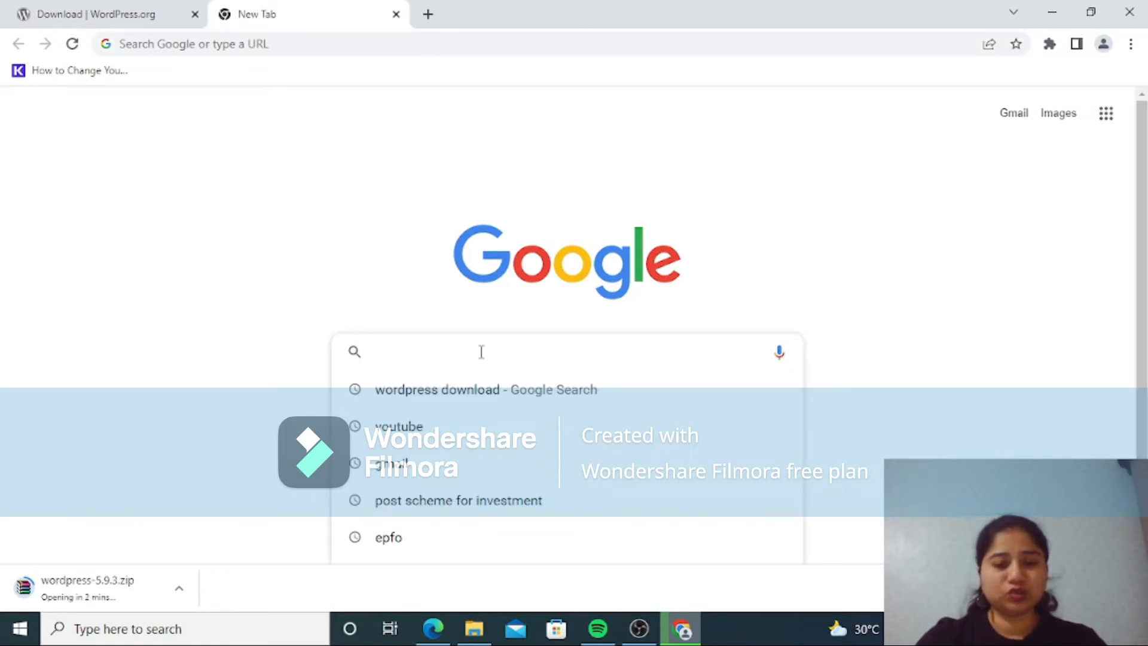
text(xampp)
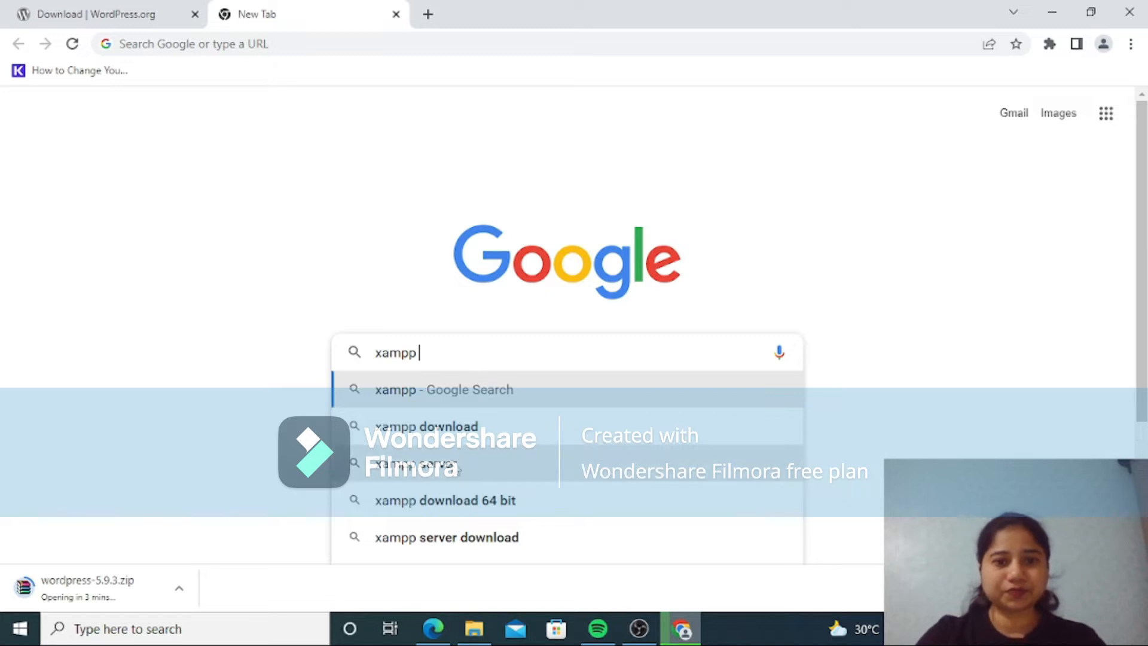
click(419, 427)
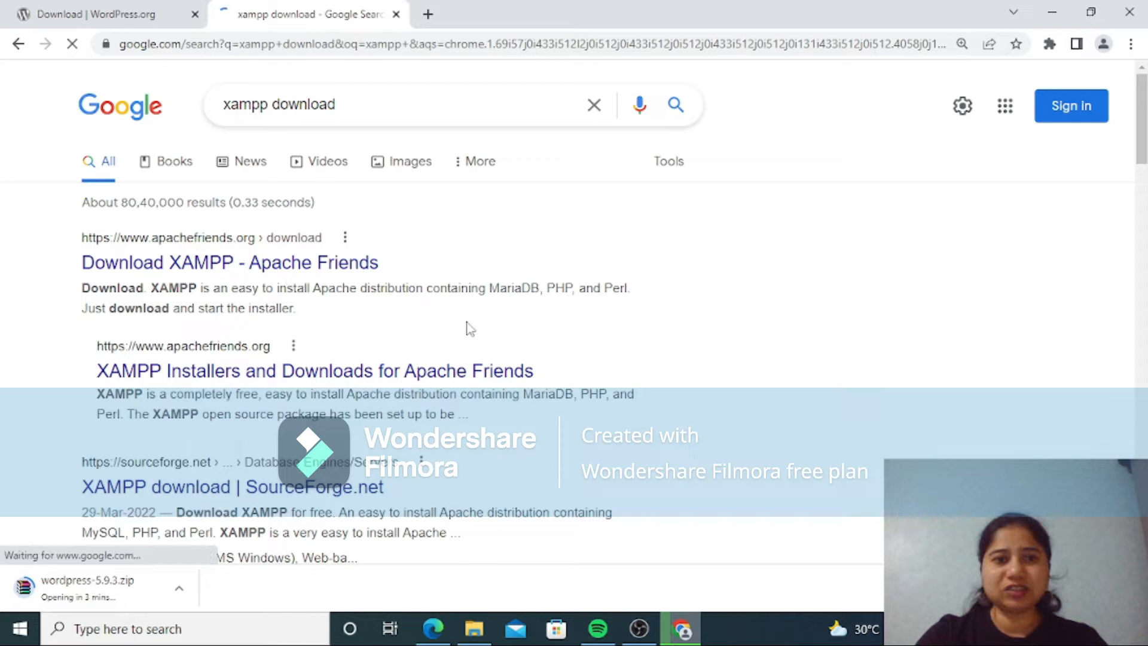
click(212, 270)
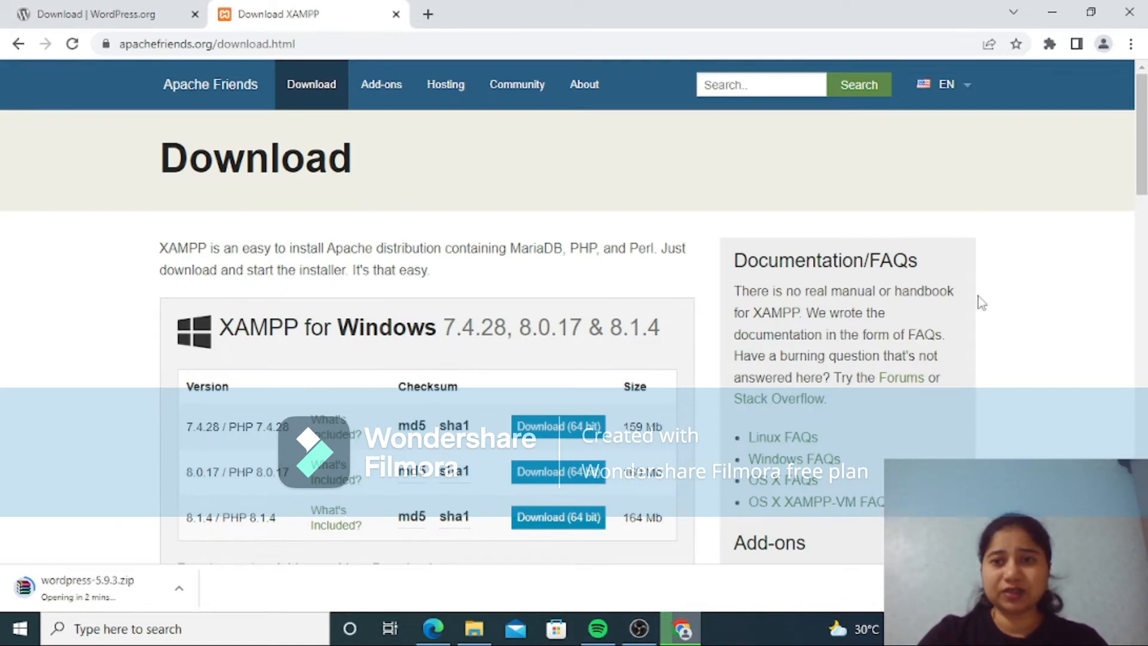
Step: Download the 64-bit XAMPP for Windows installer, version 8.1.4 / PHP 8.1.4
scroll(1143, 157, down, 1)
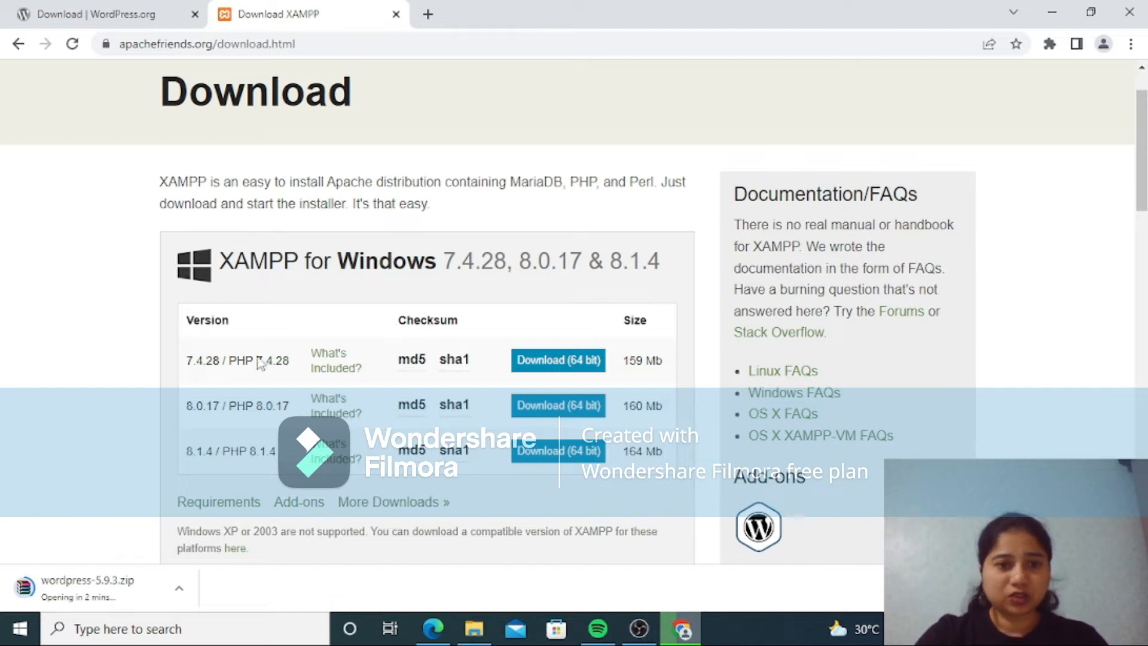
mouse_move(422, 366)
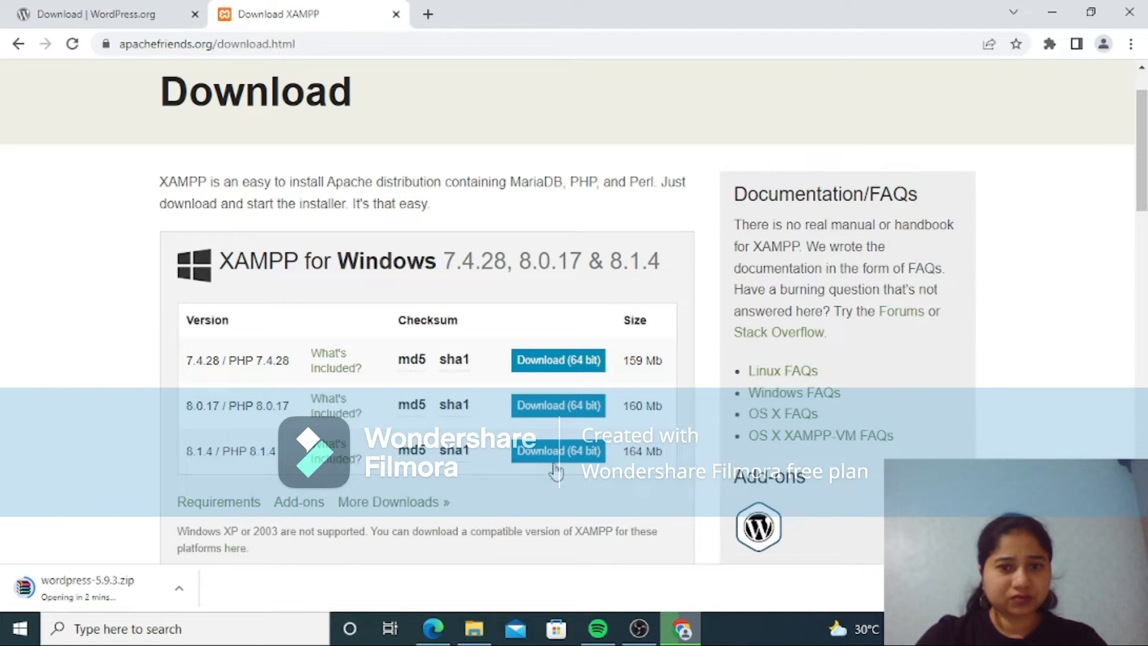
click(577, 455)
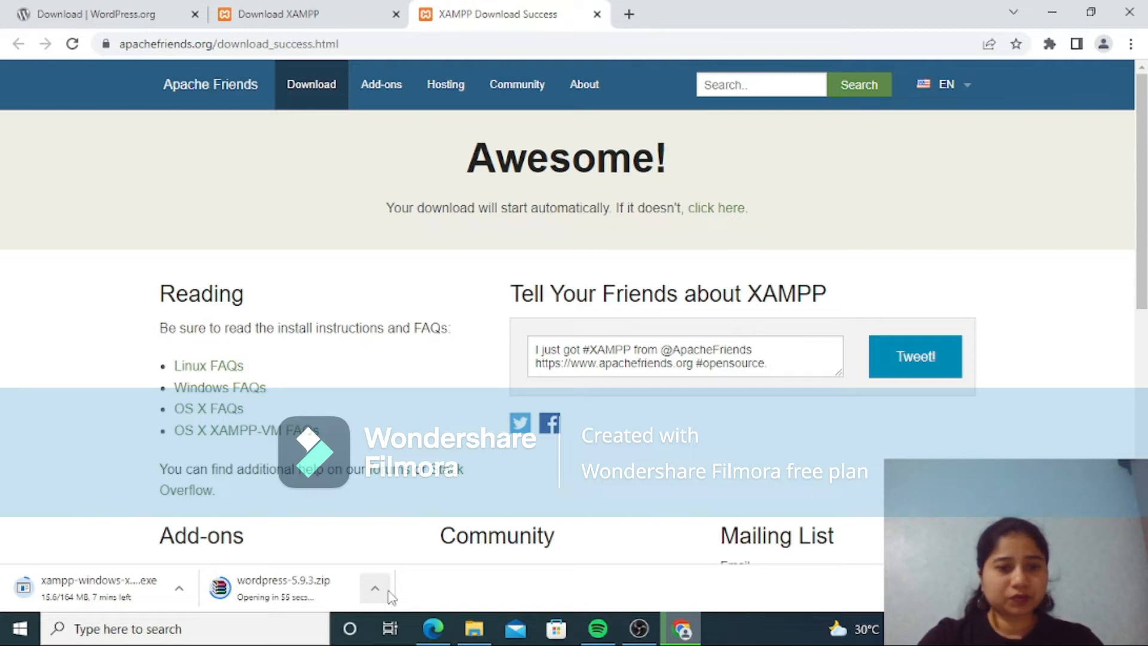
click(385, 592)
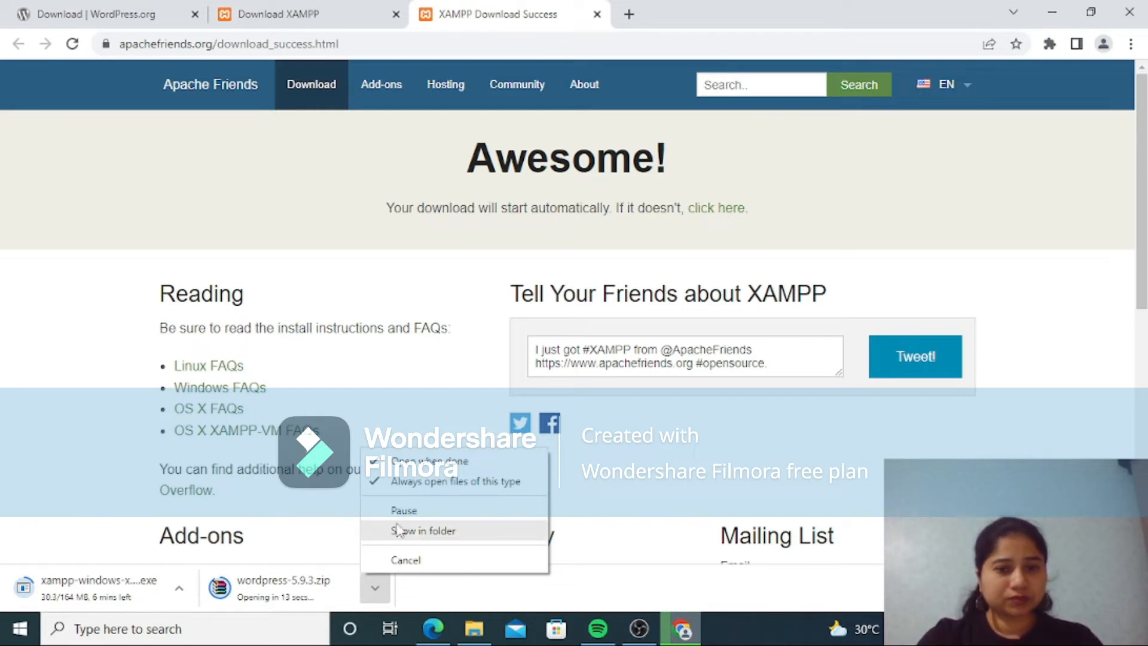
click(663, 503)
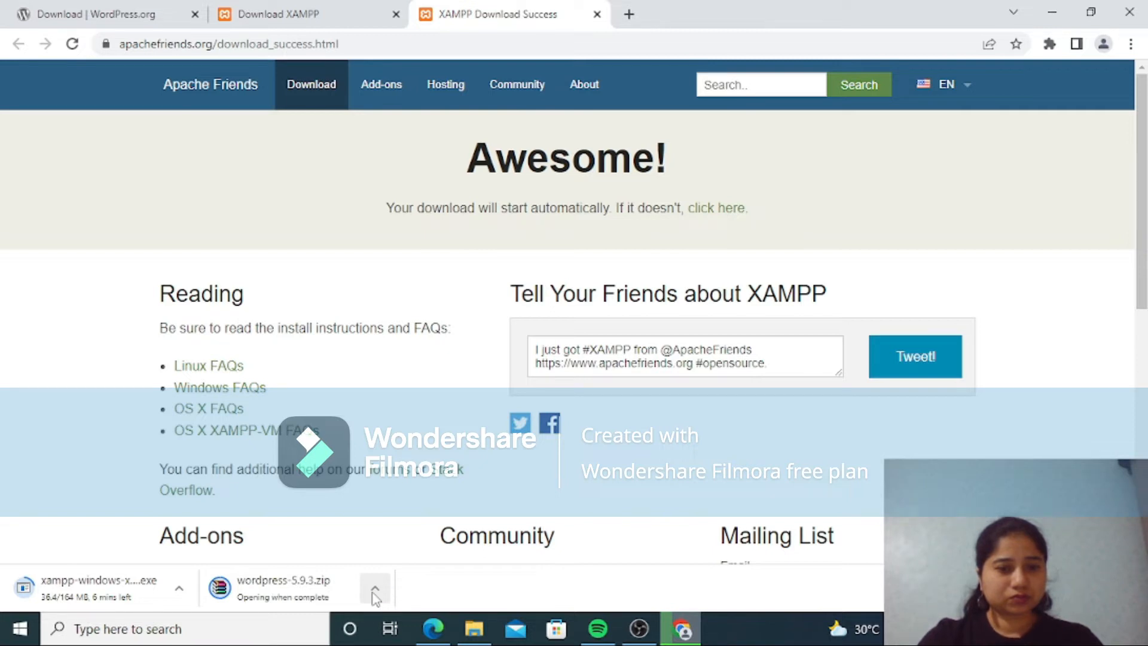
click(375, 592)
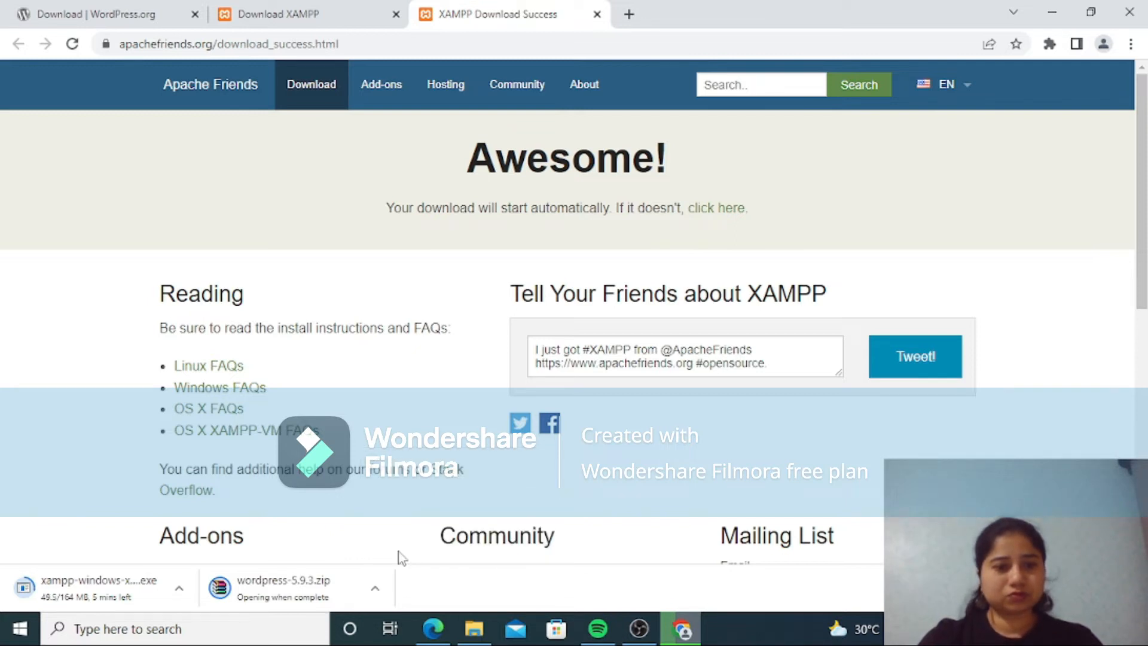
Step: Switch to File Explorer, open the Downloads folder and cut the wordpress-5.9.3 archive
click(474, 629)
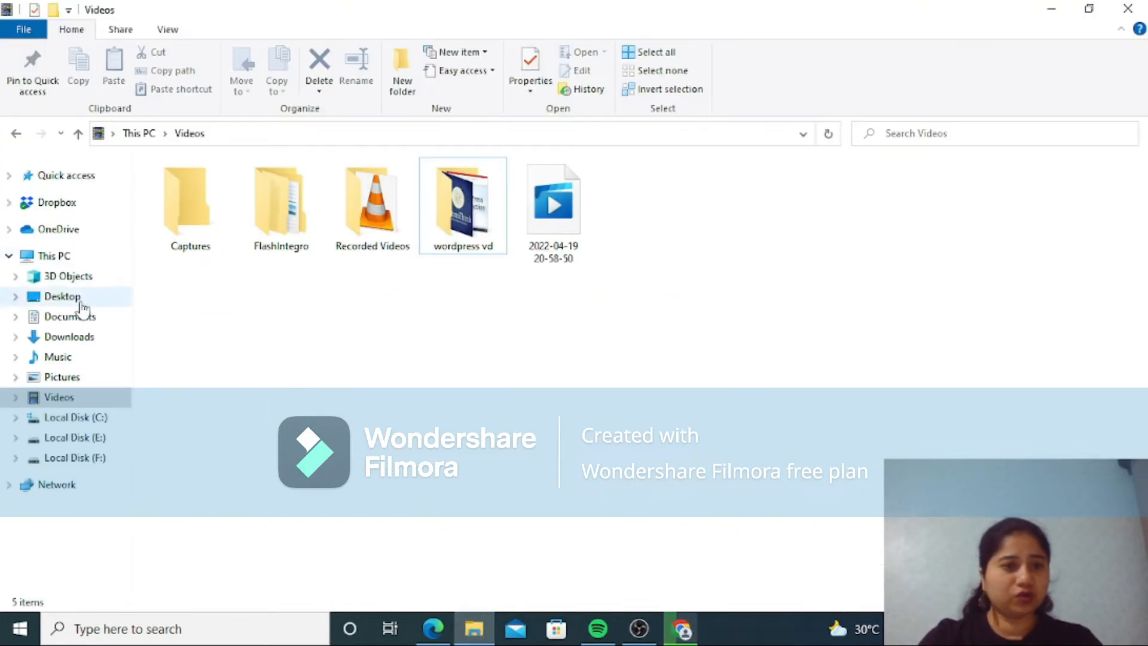
click(87, 340)
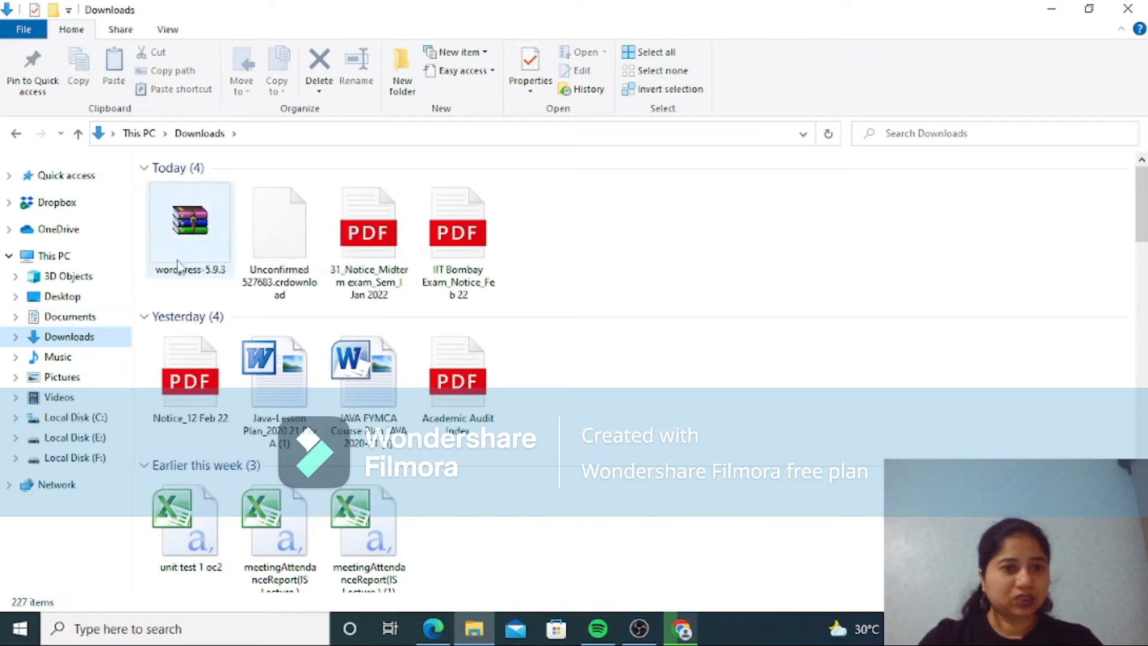
click(190, 220)
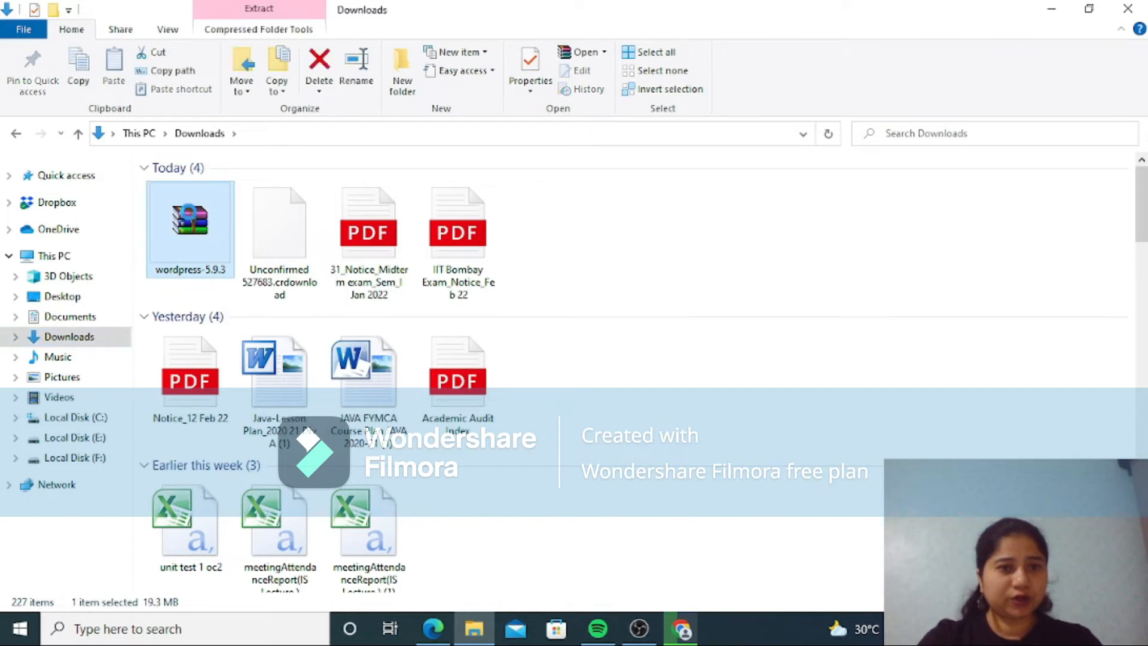
right_click(189, 216)
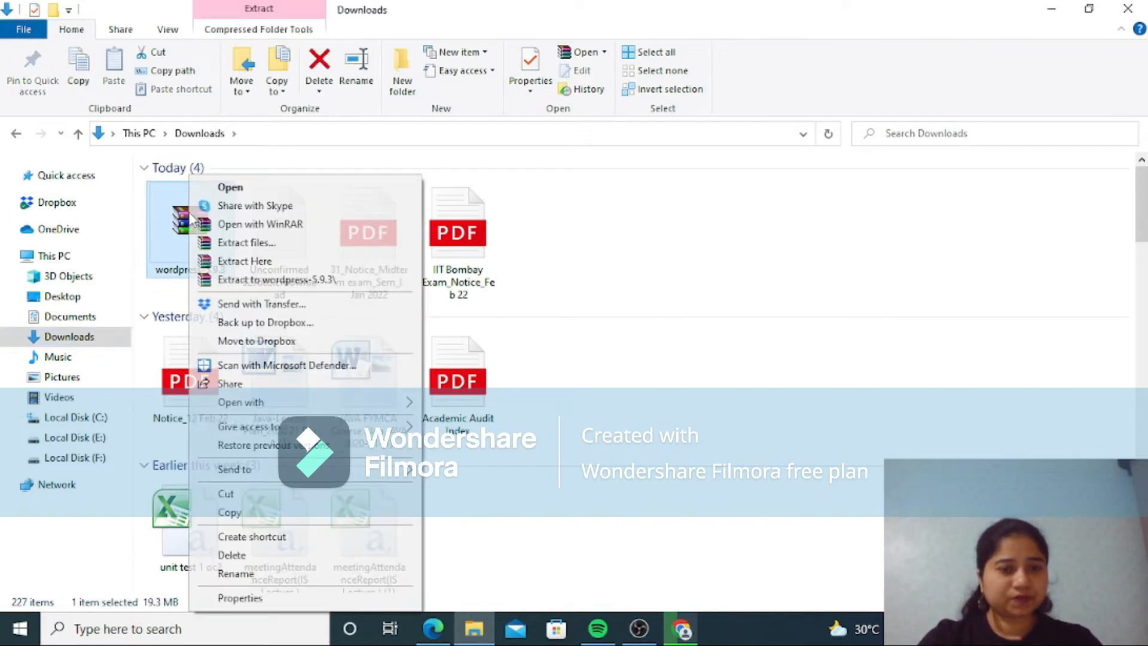
click(242, 498)
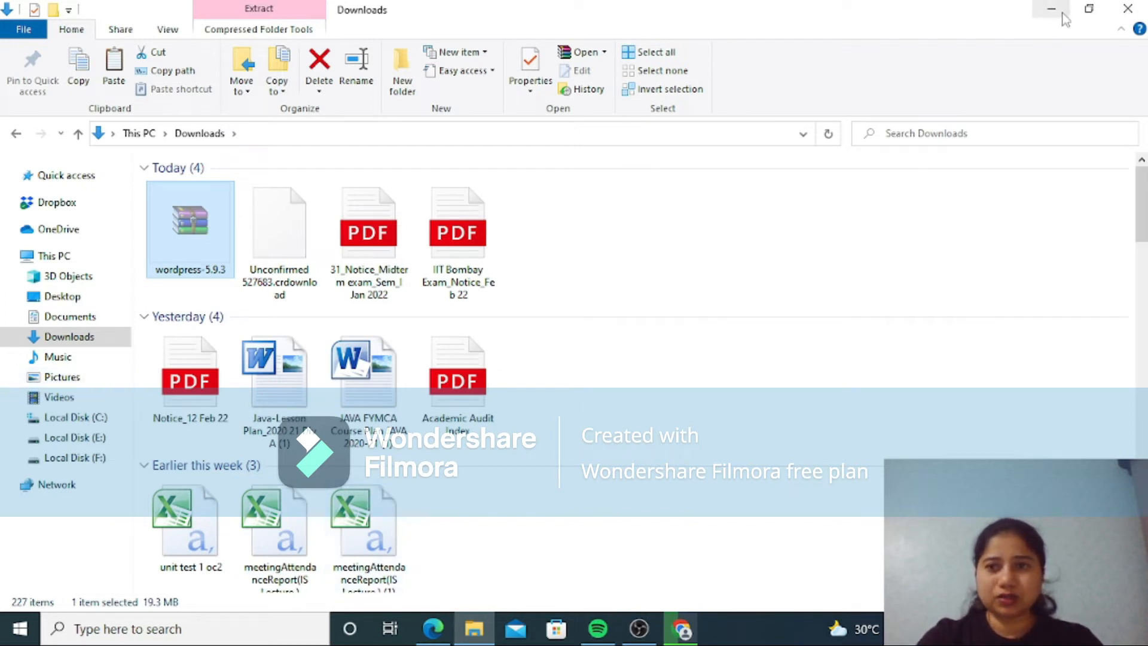
Step: Switch back to Chrome, search Google for "wordpress releases" and look through the WordPress.org Releases page down to the 5.8 branch
click(681, 628)
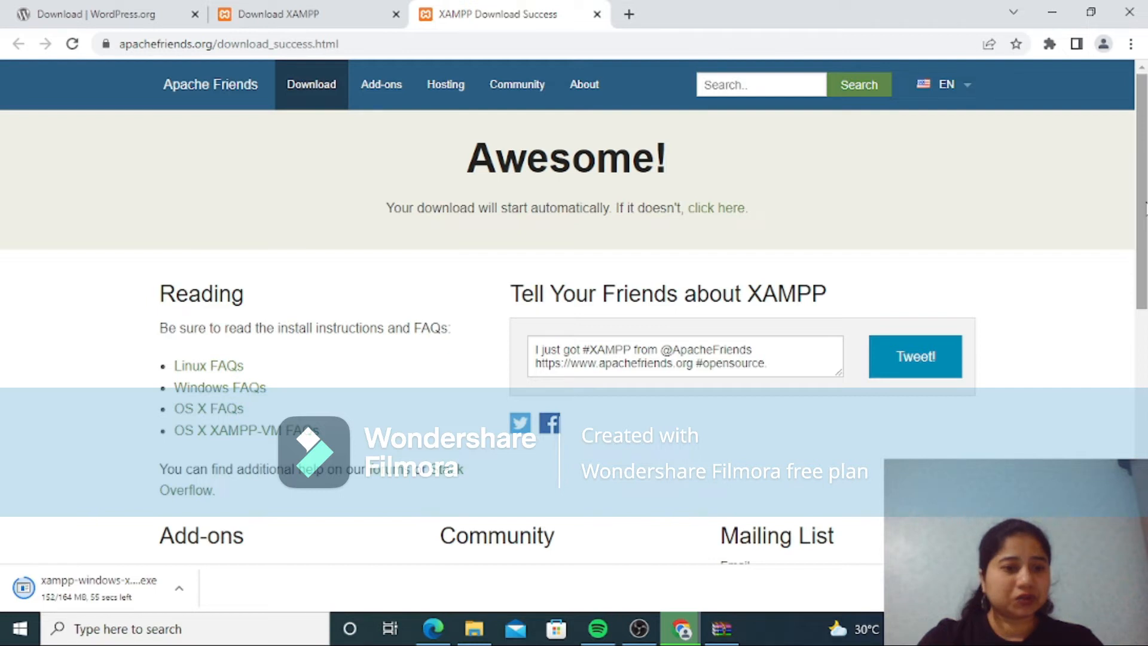
drag(1143, 178, 568, 409)
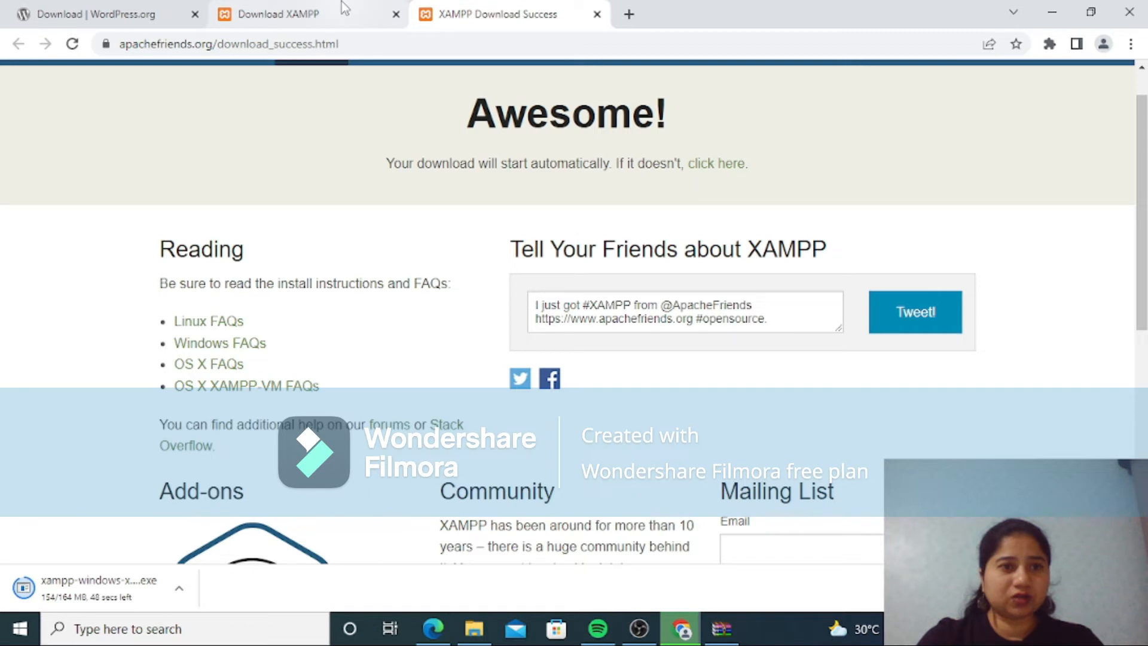
click(130, 13)
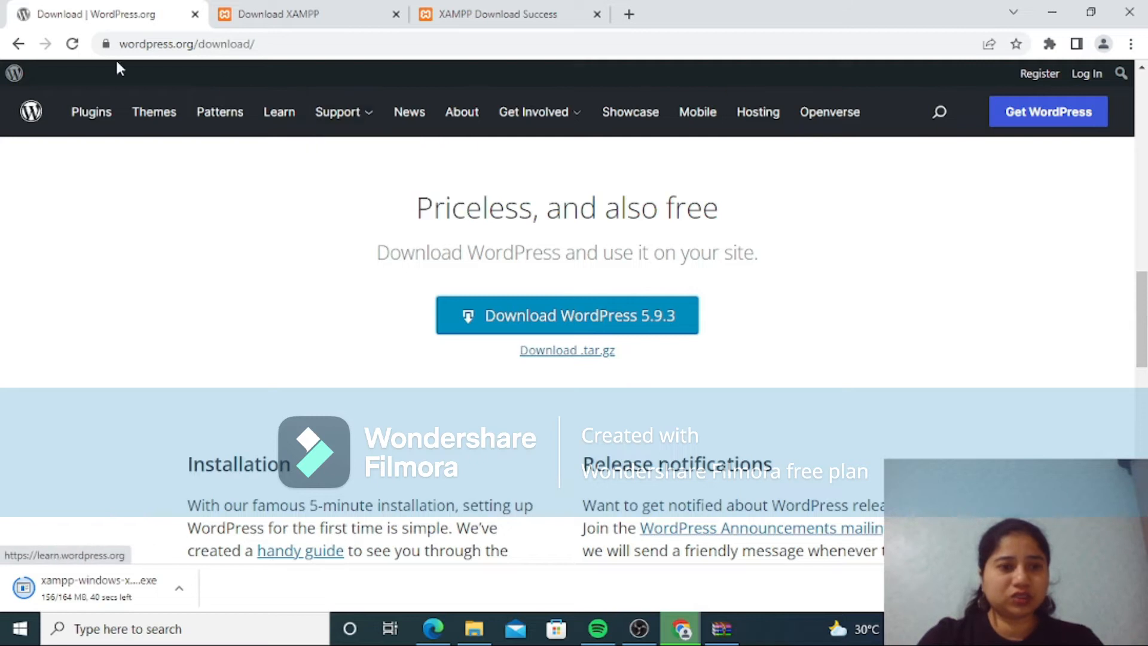
click(18, 47)
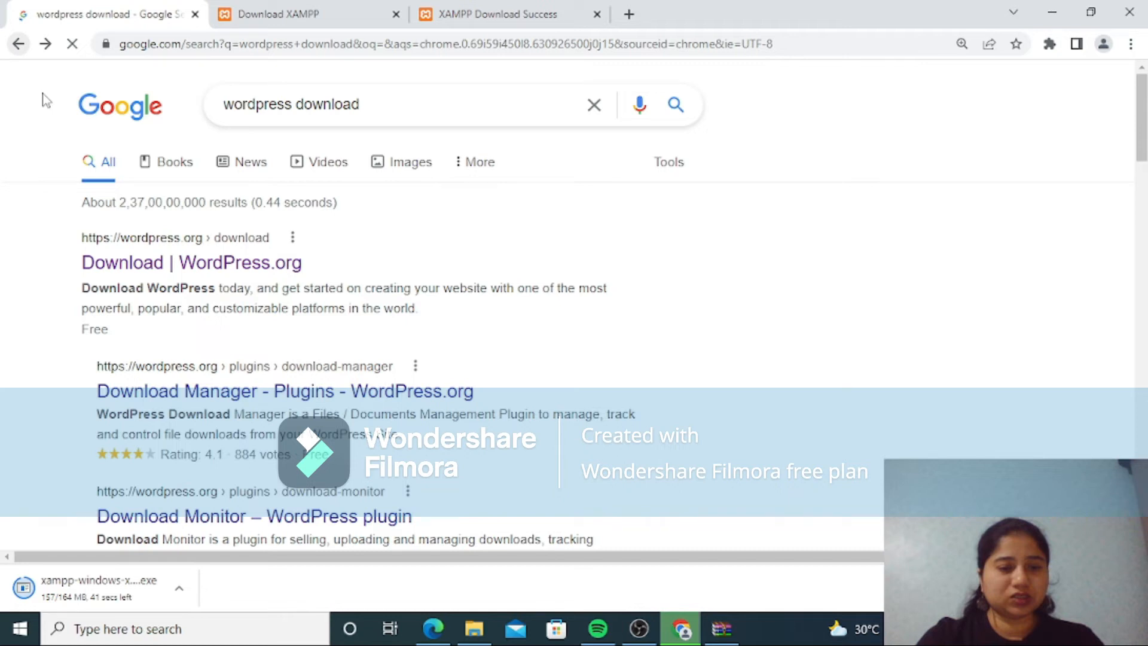
click(381, 100)
key(BackSpace)
key(BackSpace)
key(BackSpace)
key(BackSpace)
key(BackSpace)
key(BackSpace)
key(BackSpace)
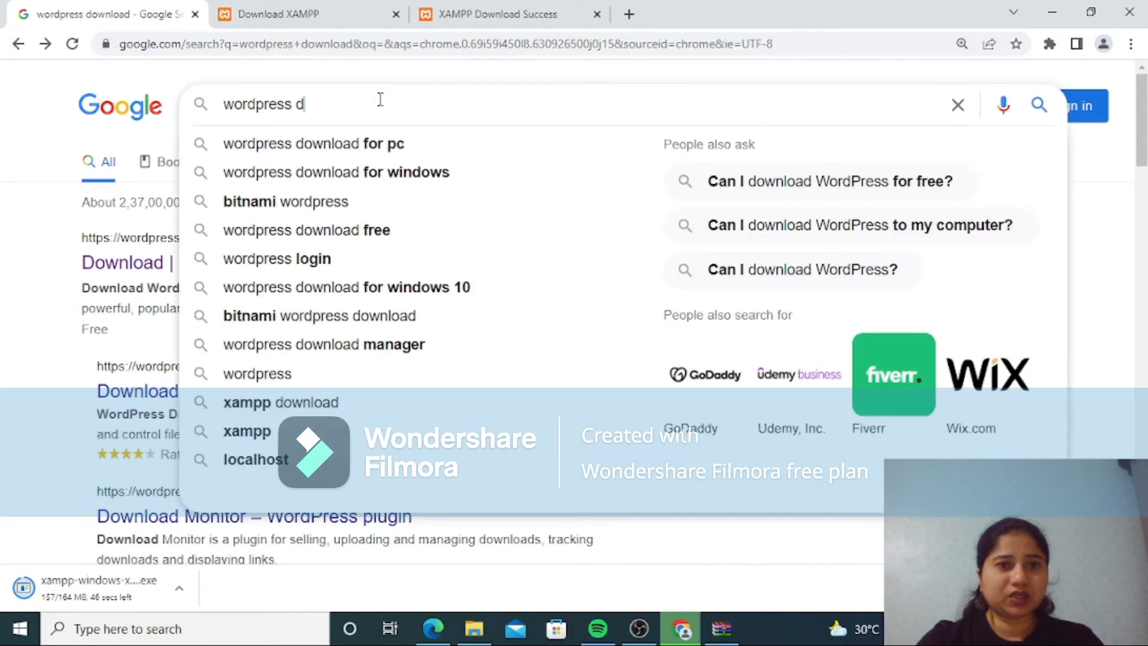
key(BackSpace)
text(re)
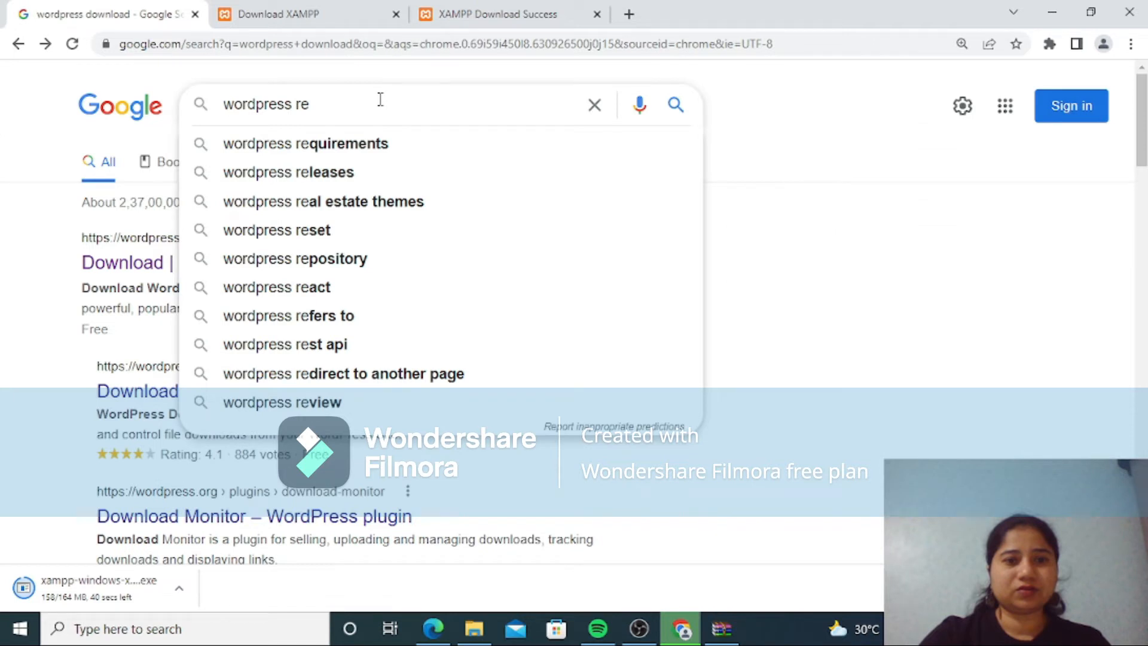
click(288, 173)
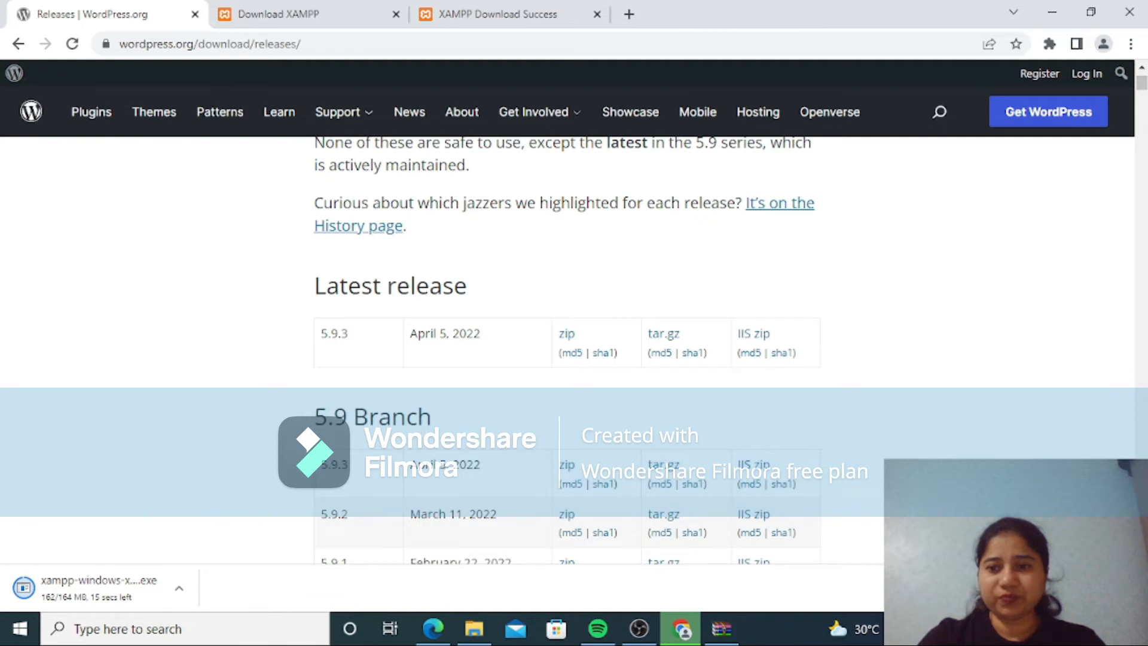
scroll(725, 266, down, 7)
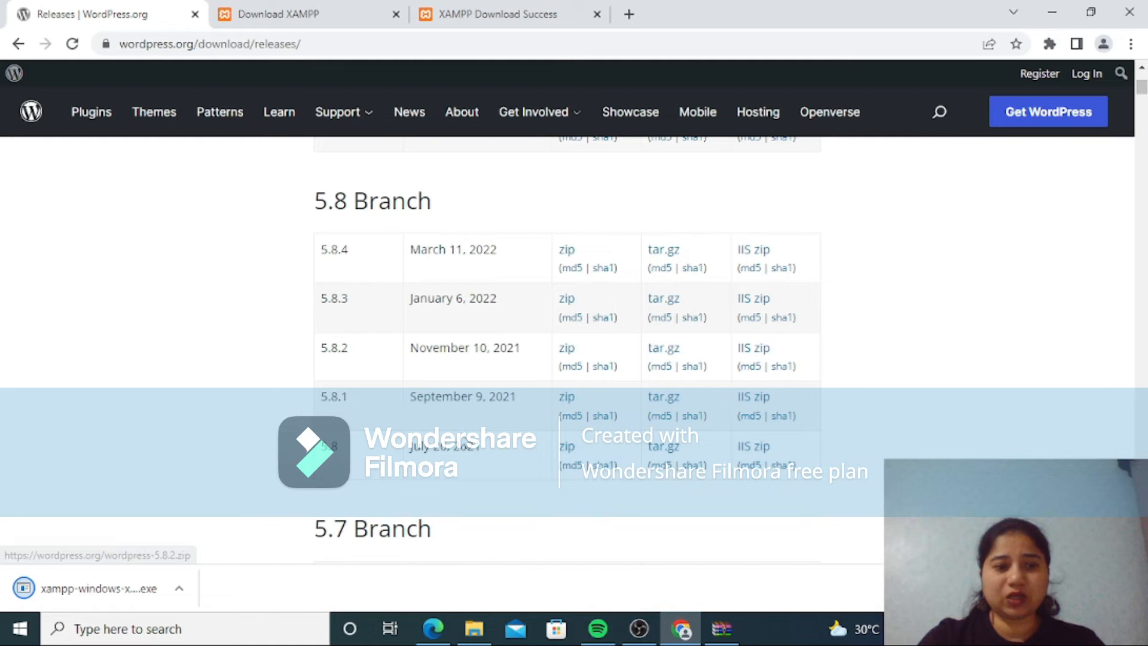
Step: Return to the Google results for "wordpress releases" and run the downloaded XAMPP for Windows installer
scroll(407, 389, up, 10)
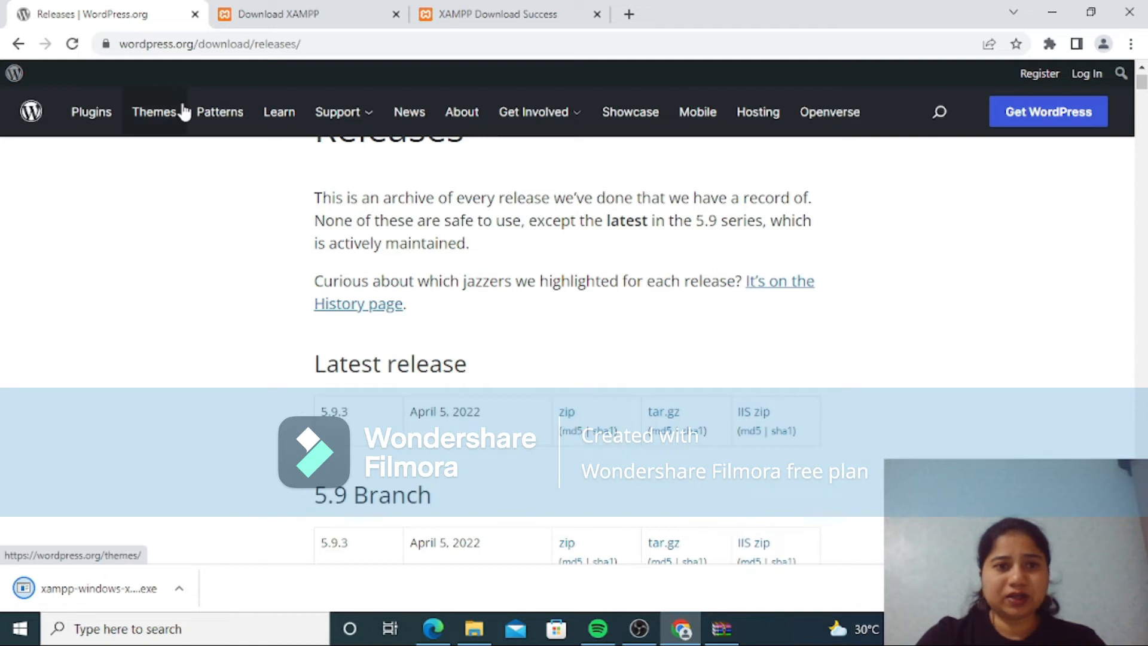
click(18, 44)
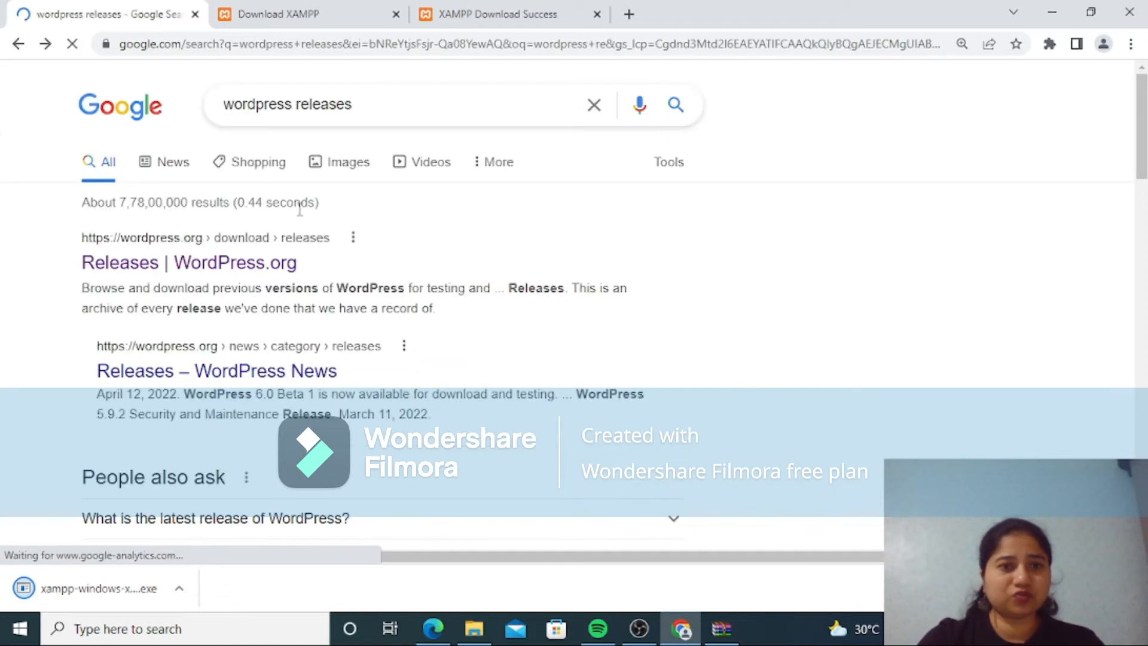
click(190, 585)
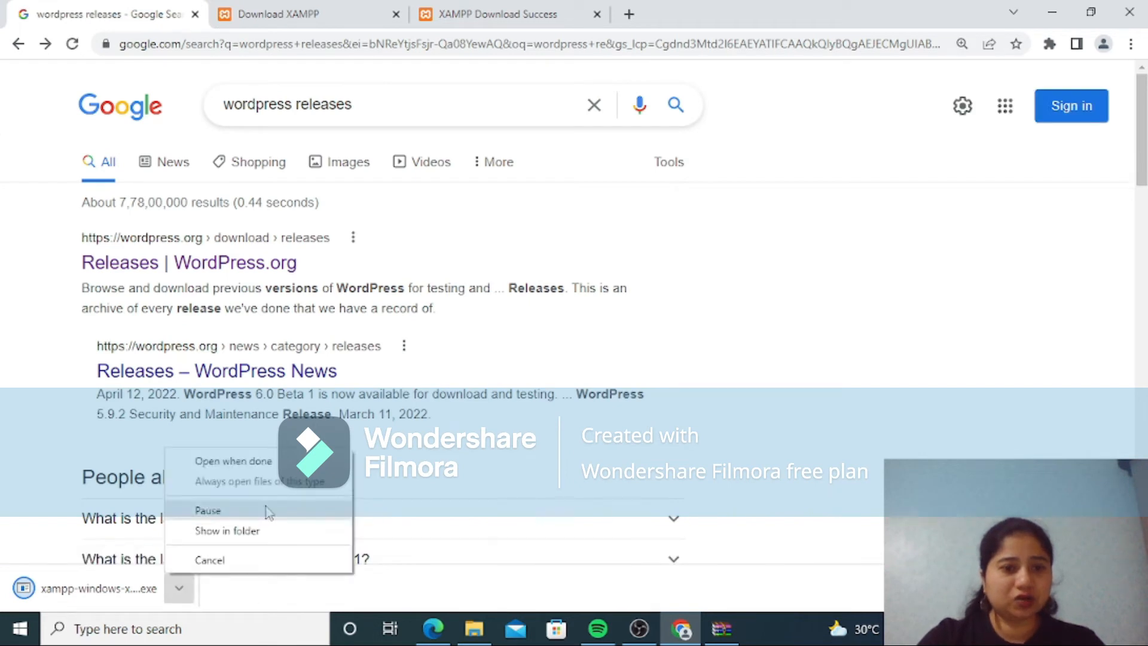
click(246, 530)
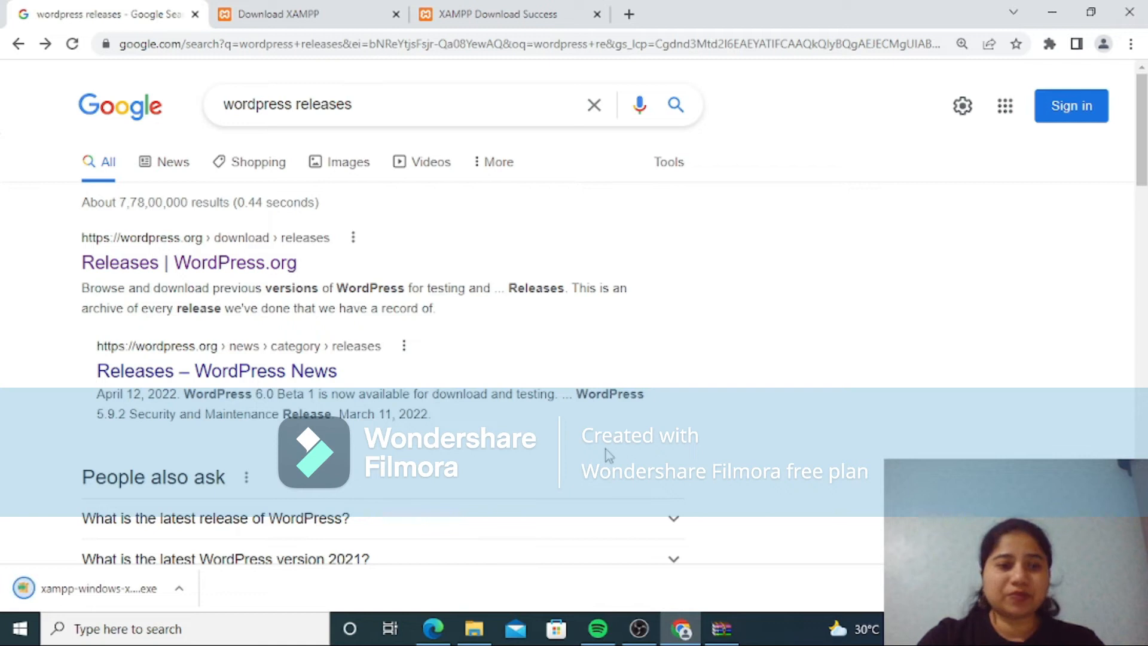
click(179, 588)
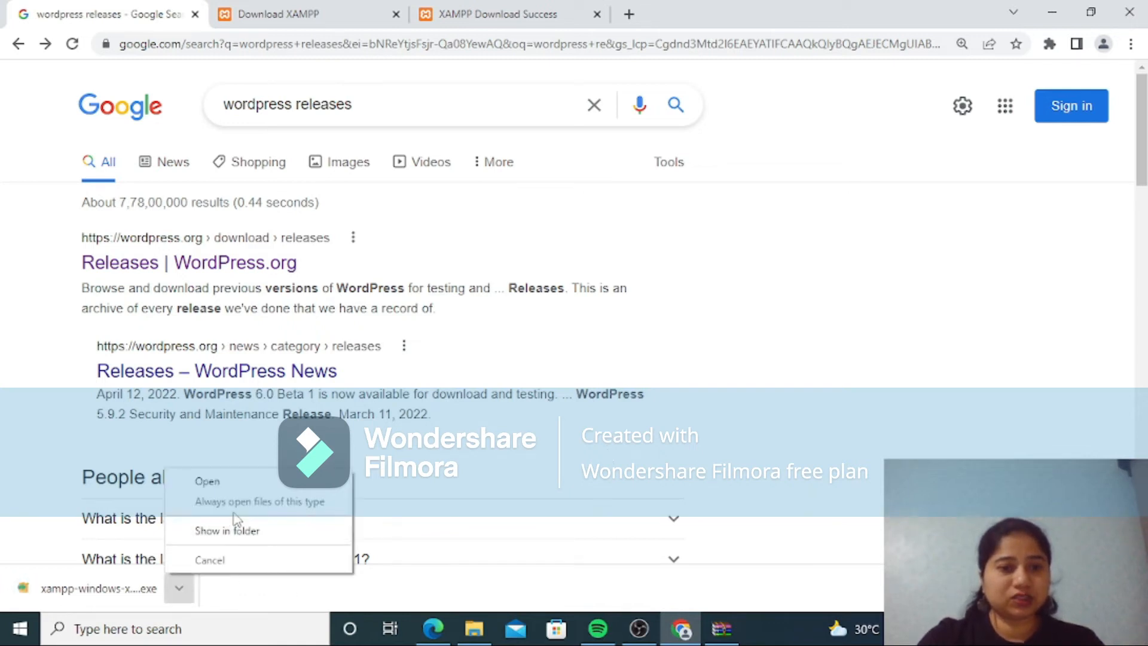
click(235, 483)
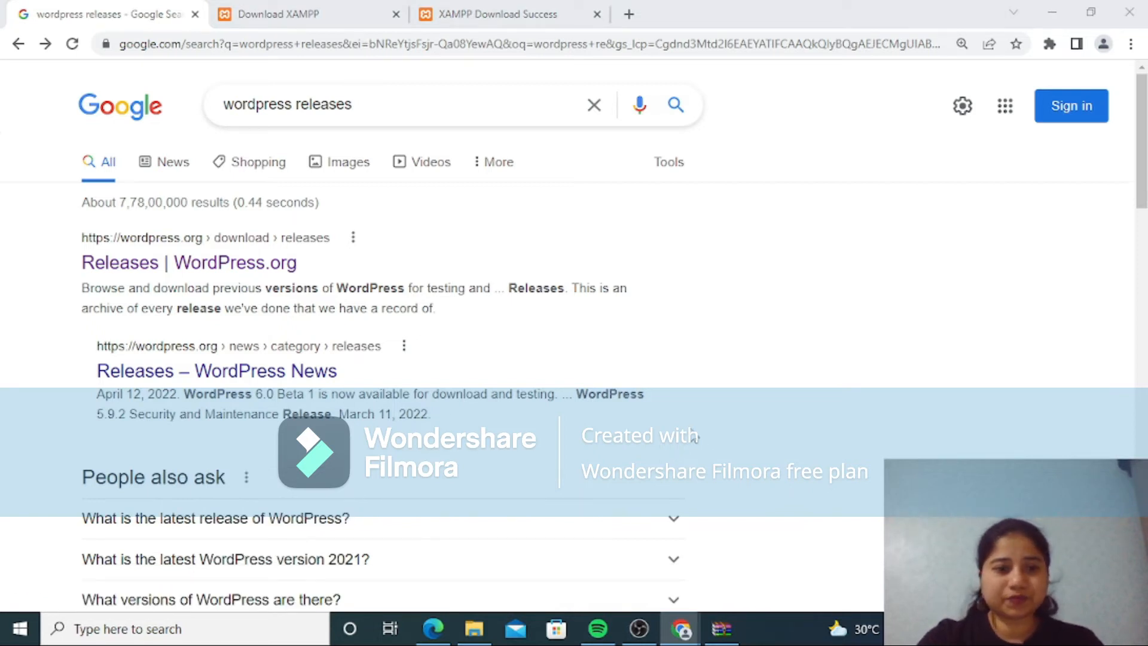
Step: Switch to File Explorer and examine the extracted wordpress folder inside htdocs > myproject, returning to myproject
mouse_move(474, 633)
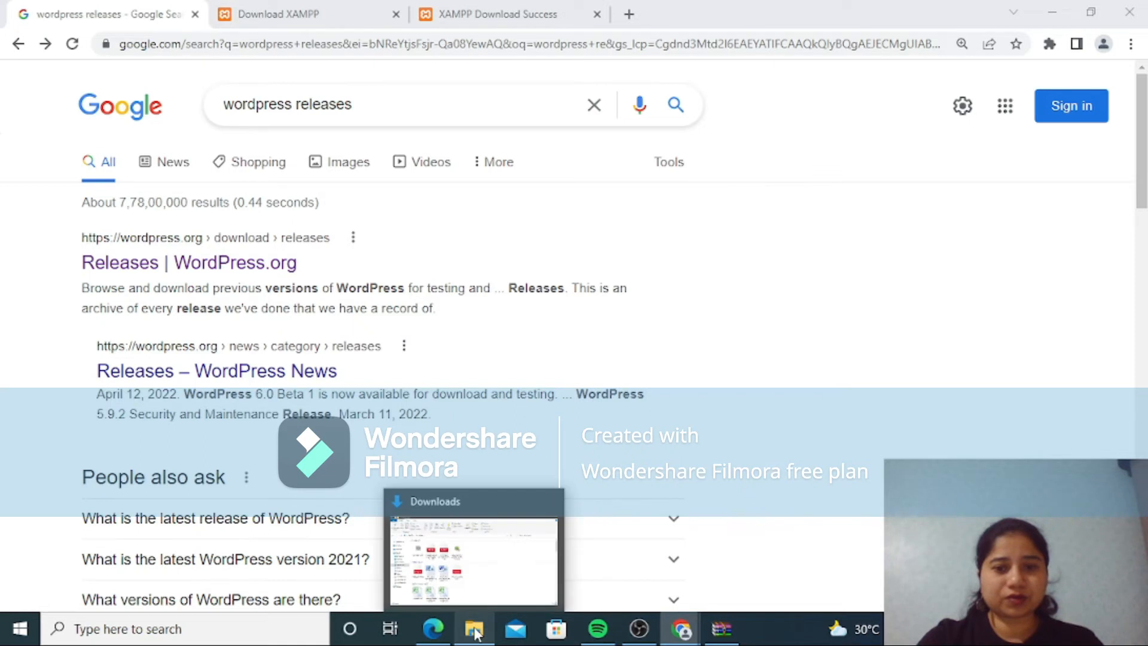
click(519, 583)
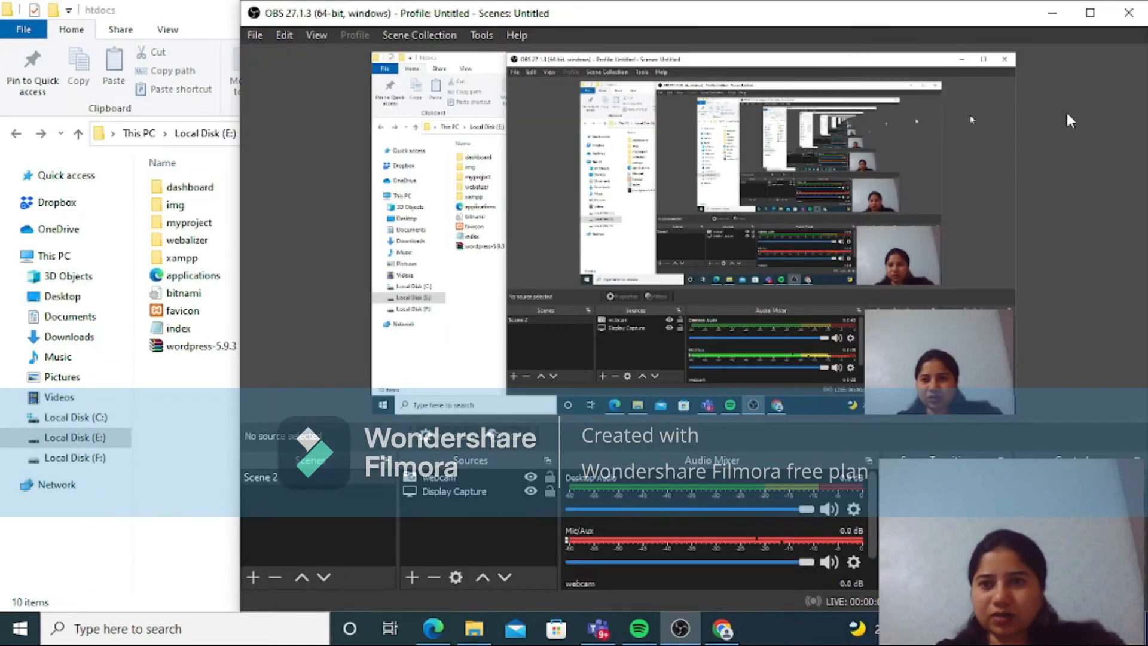
click(1050, 16)
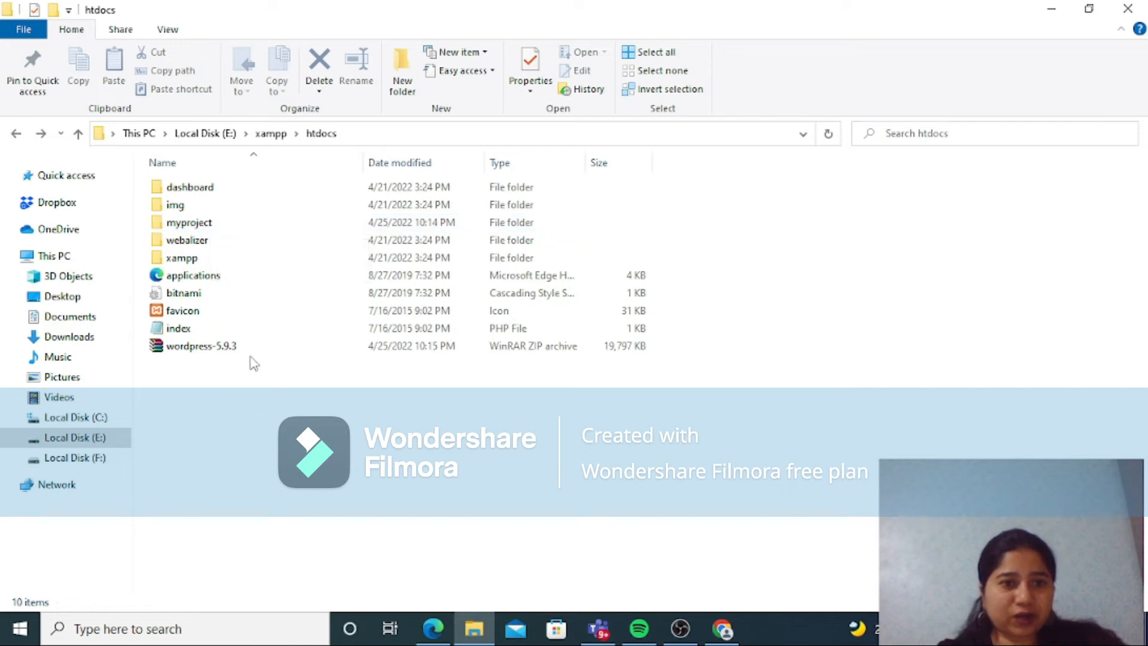
double_click(192, 227)
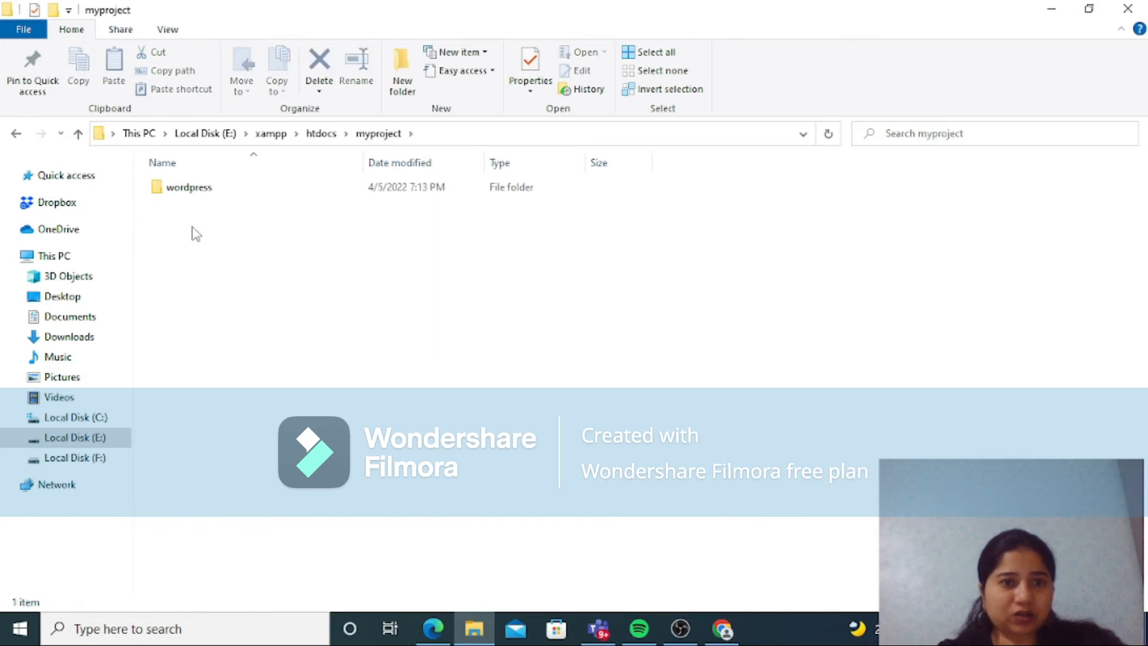
double_click(207, 196)
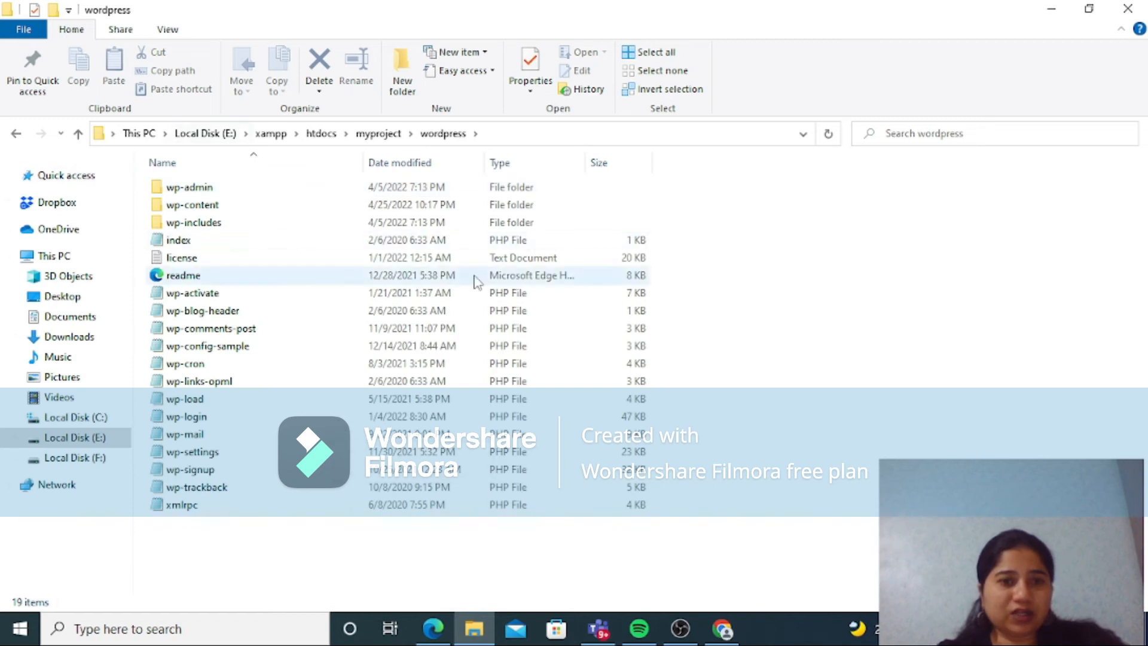
click(17, 134)
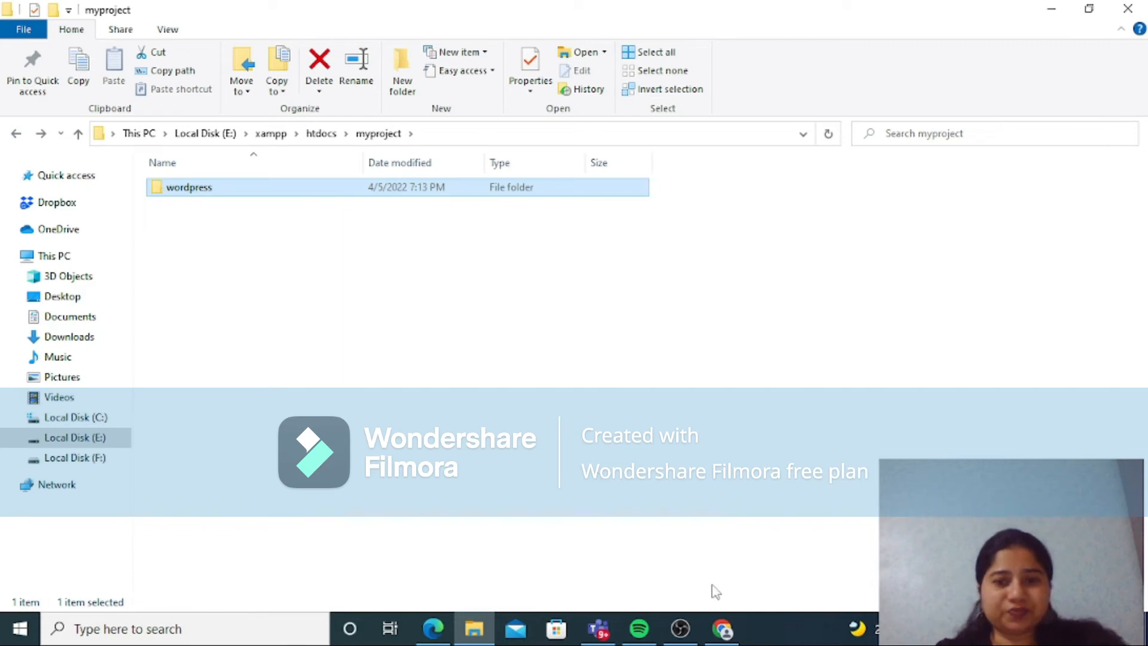
Step: Switch to Chrome and load localhost/myproject/ in place of the Google search page
mouse_move(723, 629)
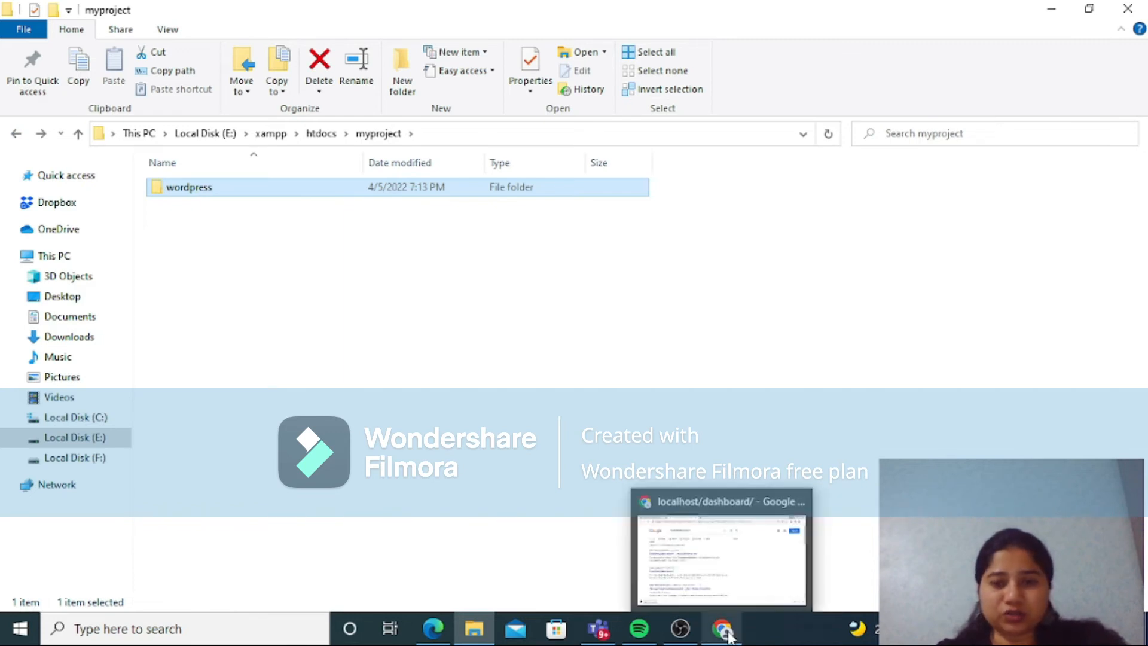
click(736, 587)
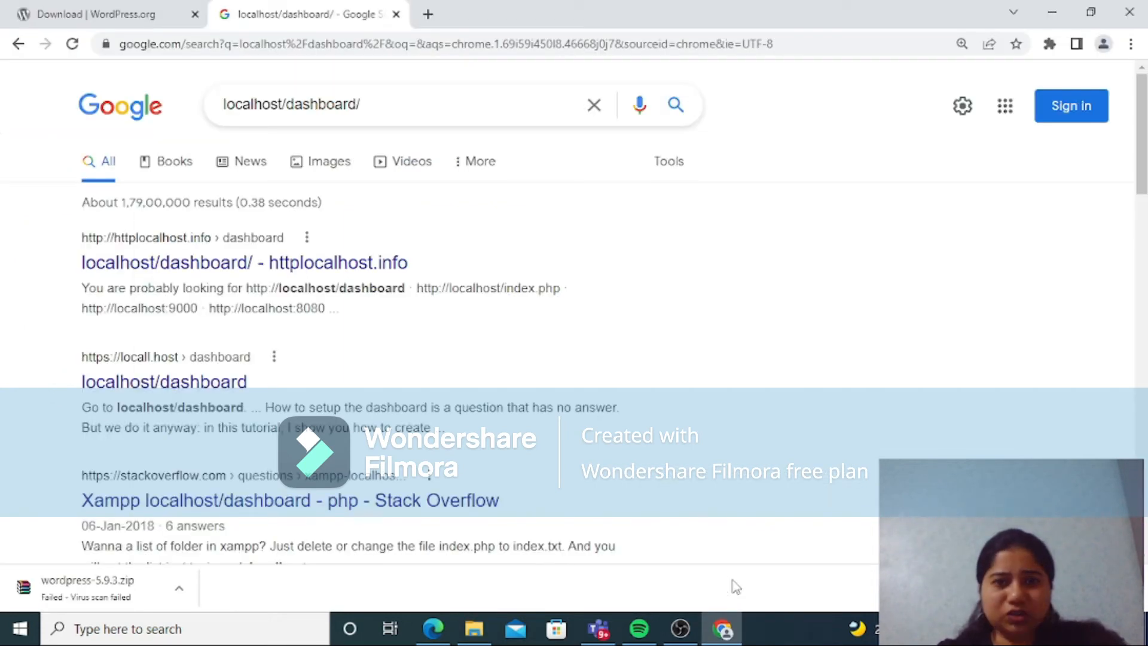
click(410, 43)
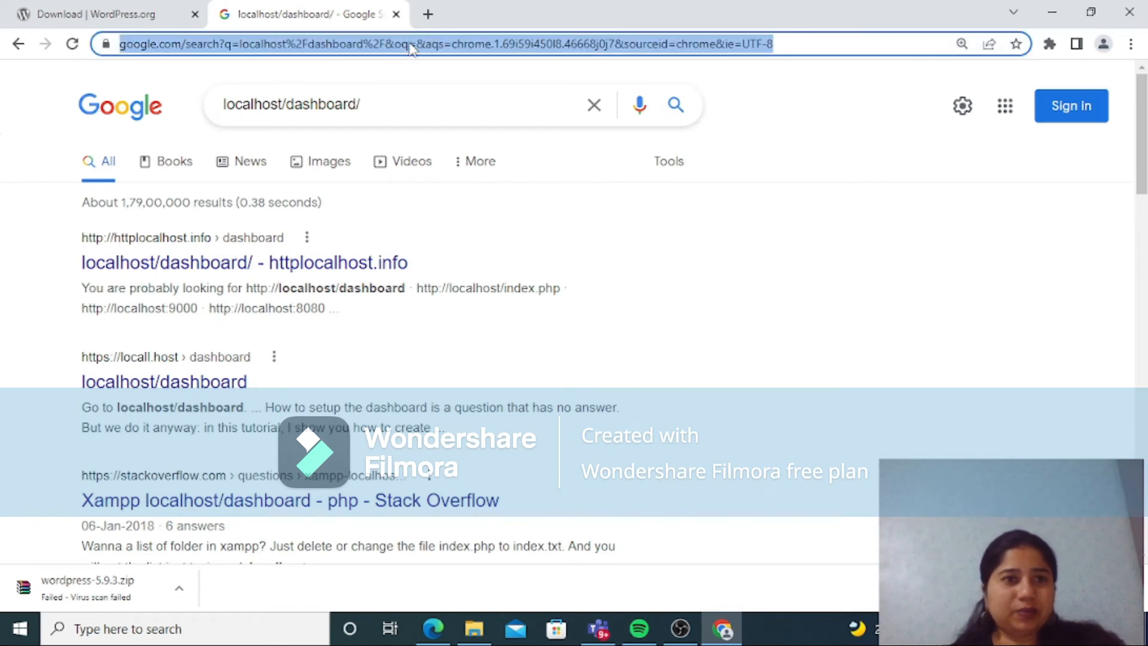
key(BackSpace)
text(localhost)
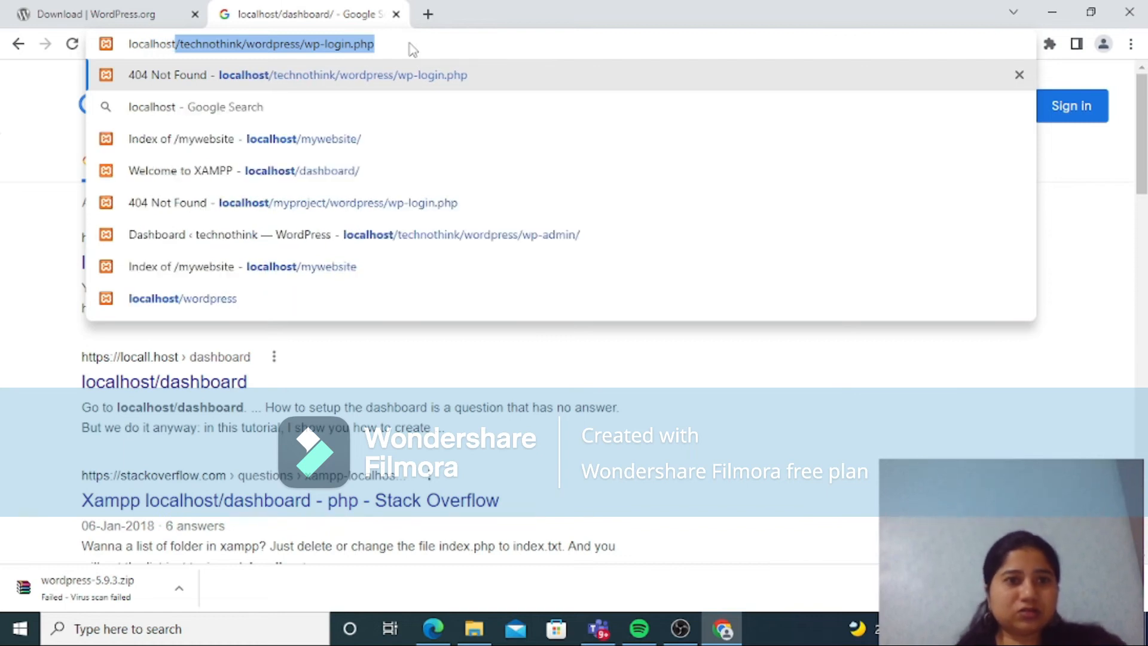
text(/)
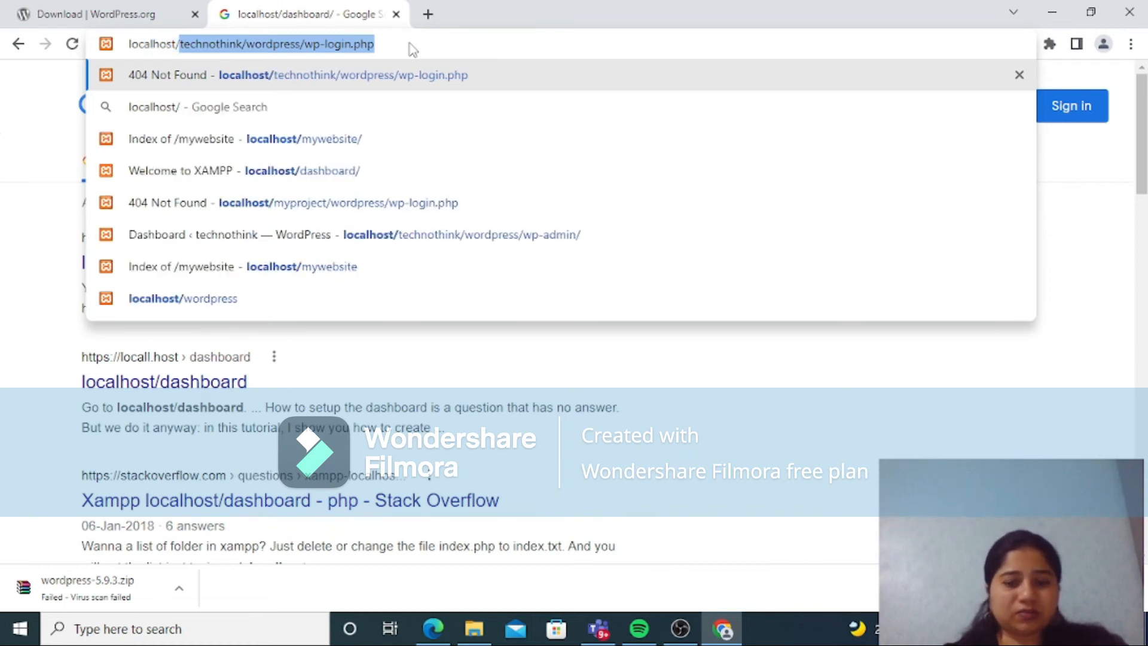
text(myproject)
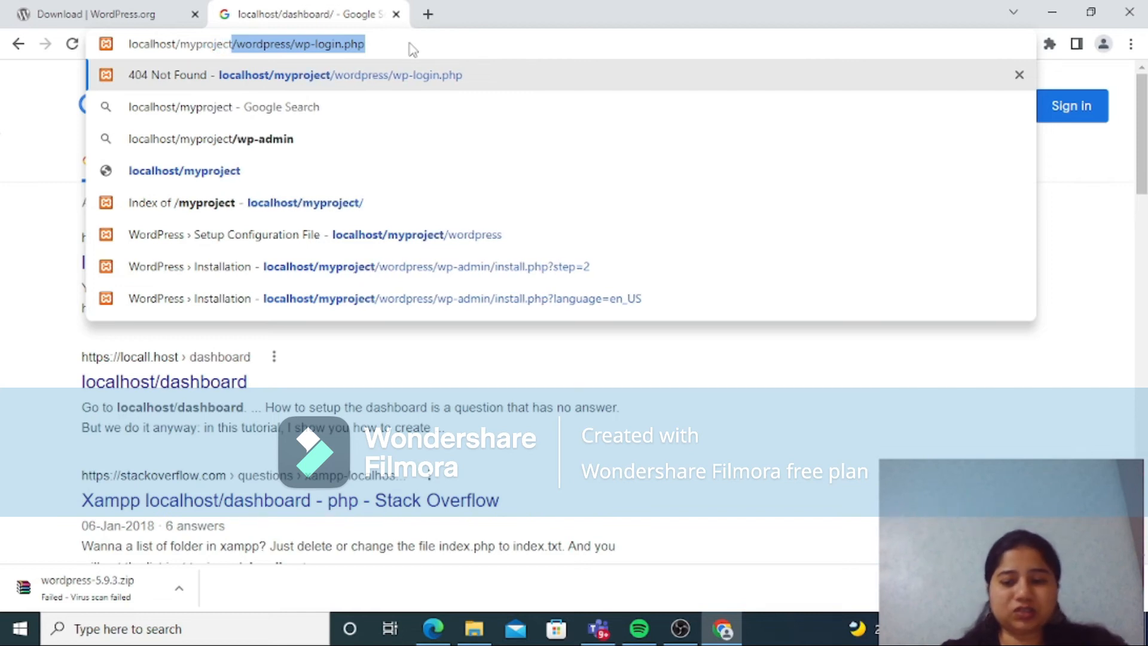
key(End)
key(BackSpace)
key(BackSpace)
key(BackSpace)
key(BackSpace)
key(BackSpace)
key(BackSpace)
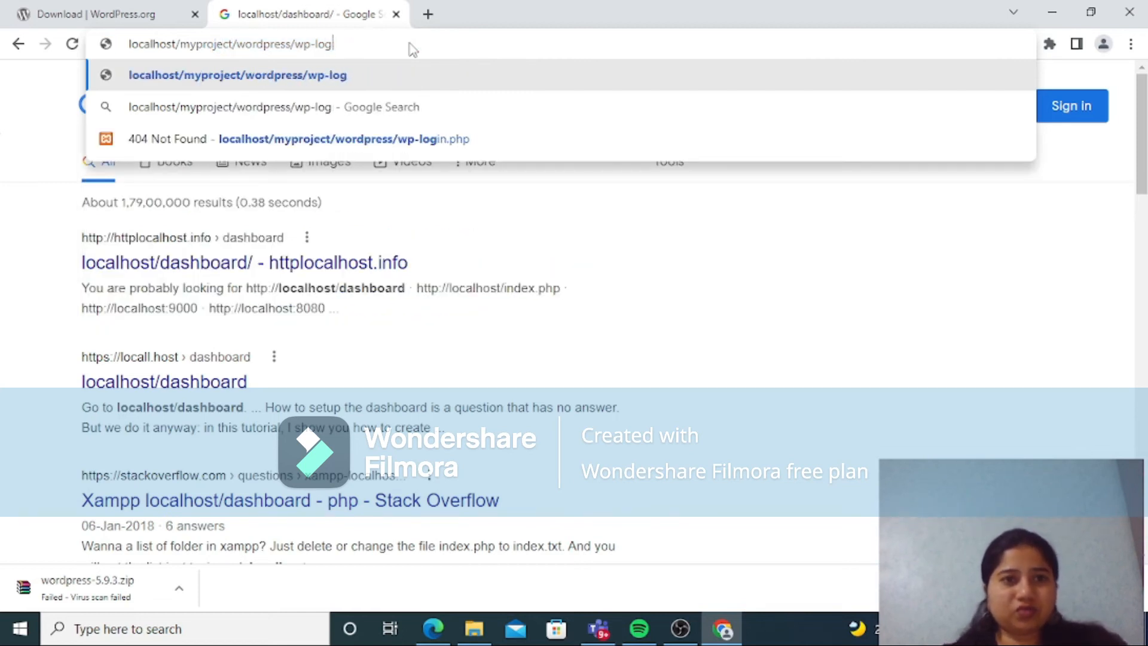
key(BackSpace)
key(BackSpace)
key(BackSpace)
key(BackSpace)
key(BackSpace)
key(BackSpace)
key(BackSpace)
key(BackSpace)
key(BackSpace)
key(BackSpace)
key(BackSpace)
key(BackSpace)
key(BackSpace)
key(BackSpace)
key(BackSpace)
key(BackSpace)
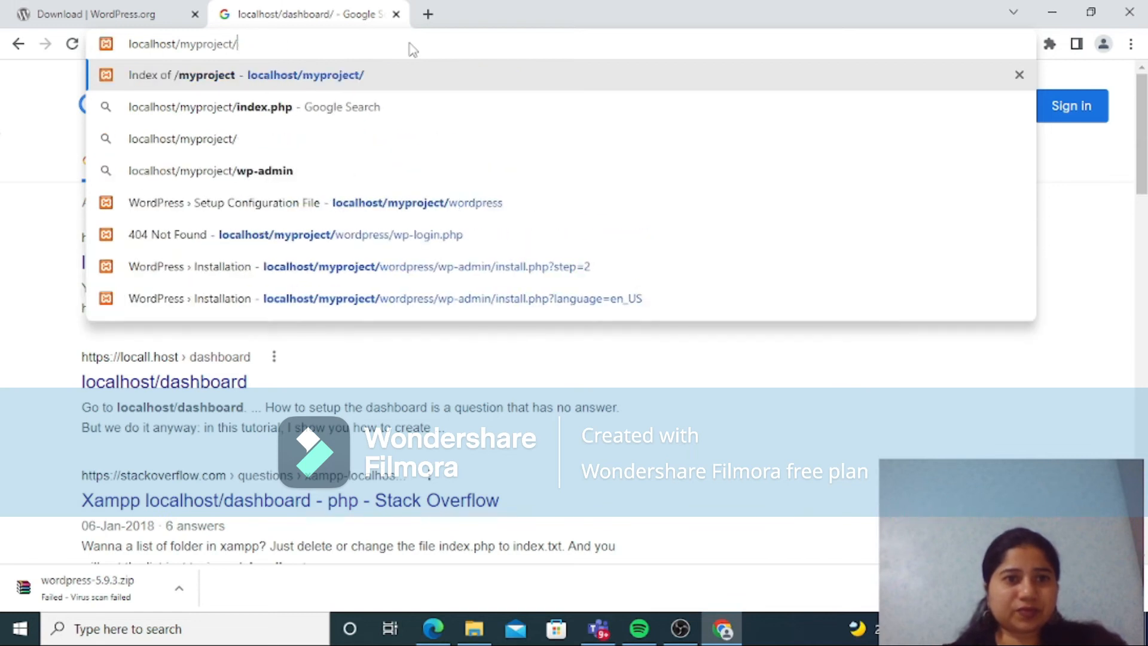
key(Return)
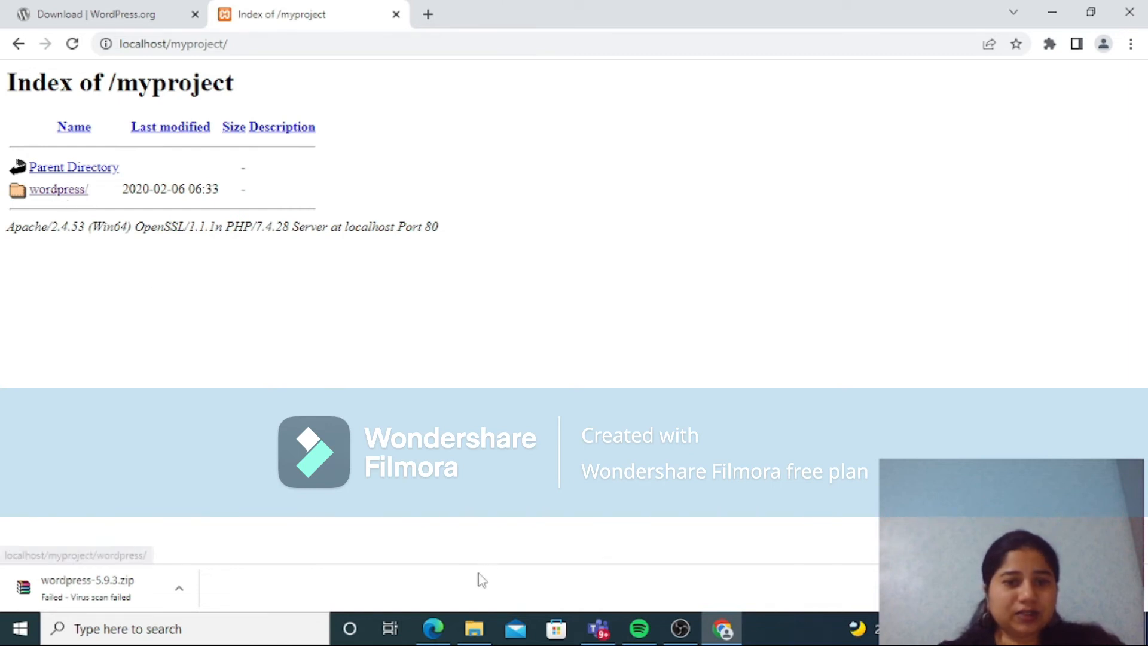
Step: Switch to File Explorer, go up to the htdocs folder and reopen myproject to compare it with the local address
click(474, 628)
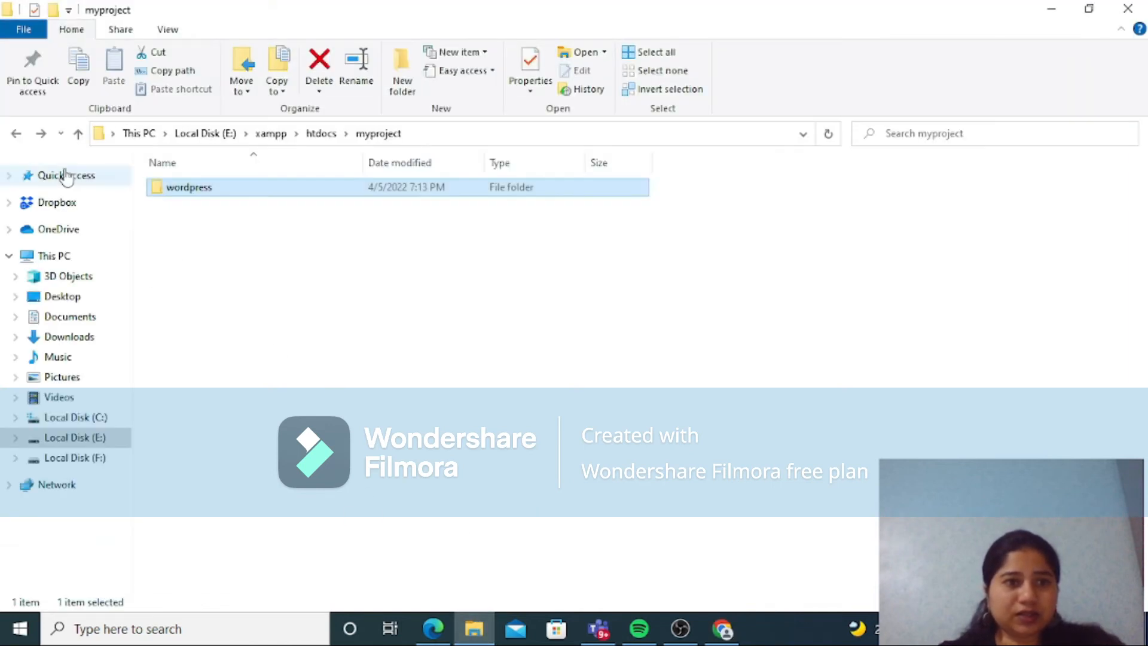
click(16, 134)
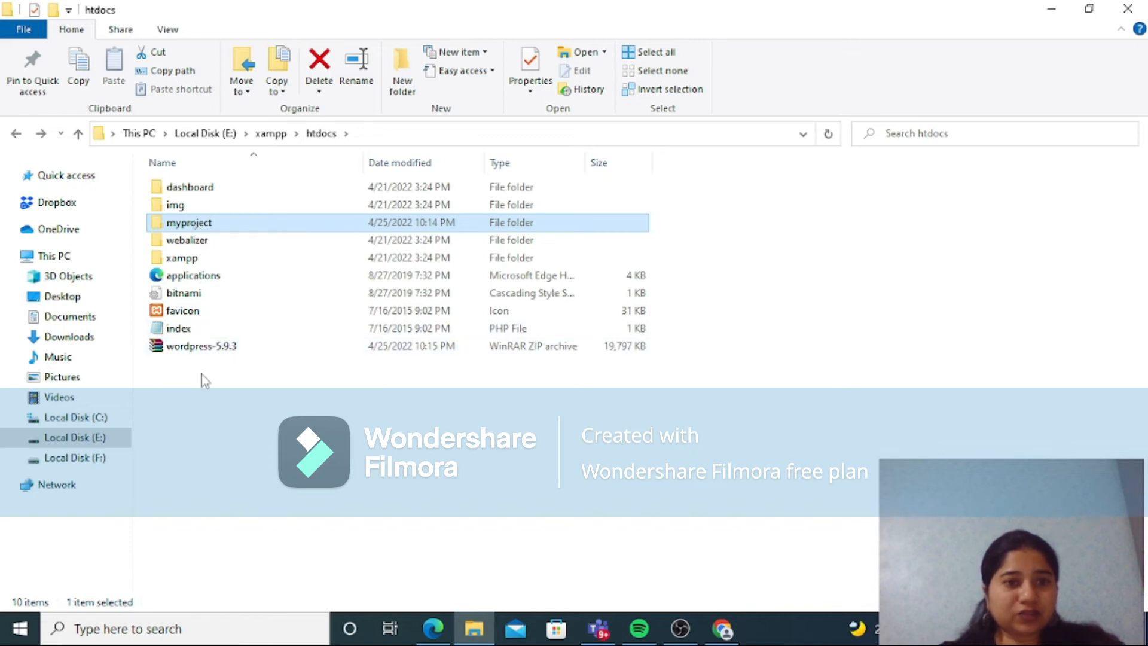
double_click(207, 225)
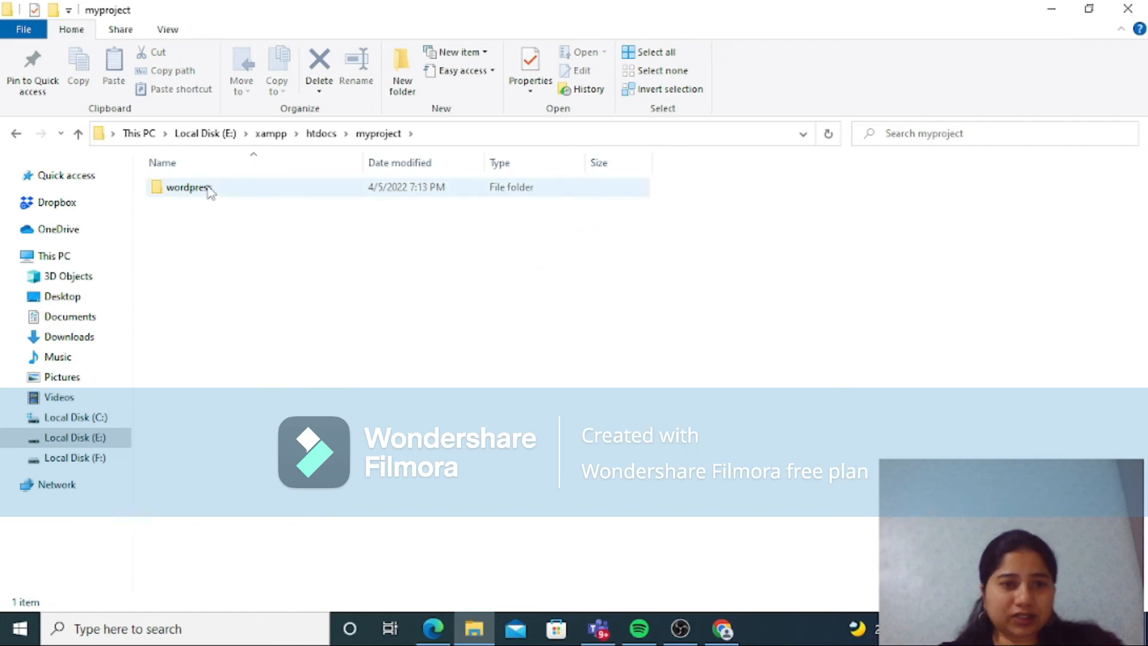
Step: Switch back to Chrome and open the wordpress/ folder from the /myproject index to launch the WordPress setup
click(722, 629)
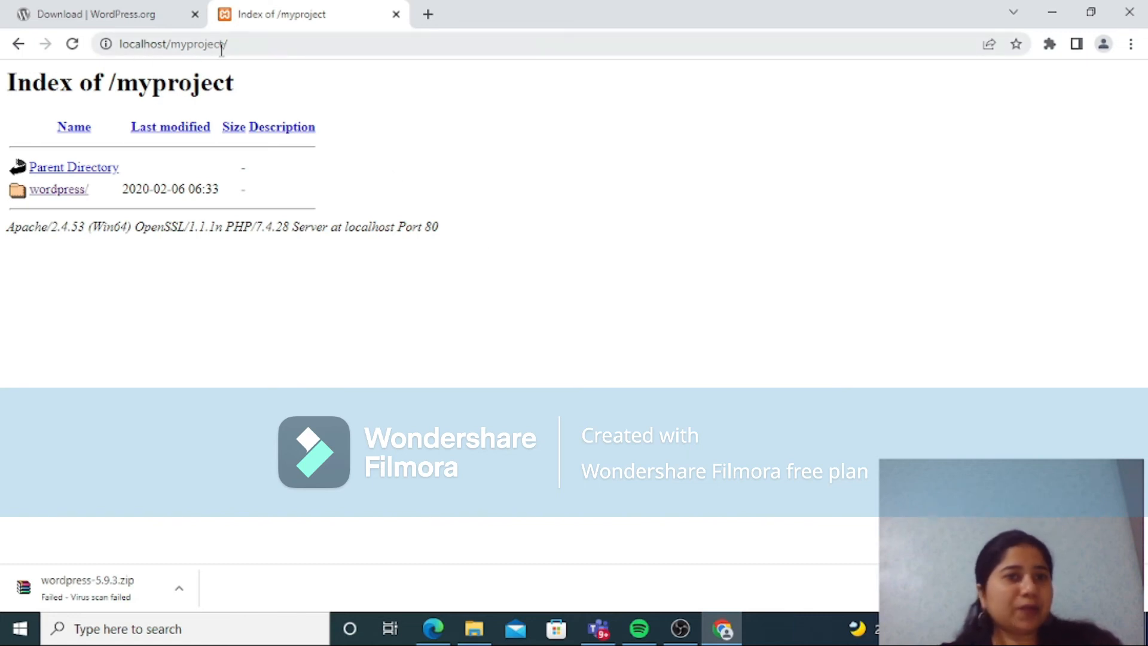
click(242, 50)
click(241, 48)
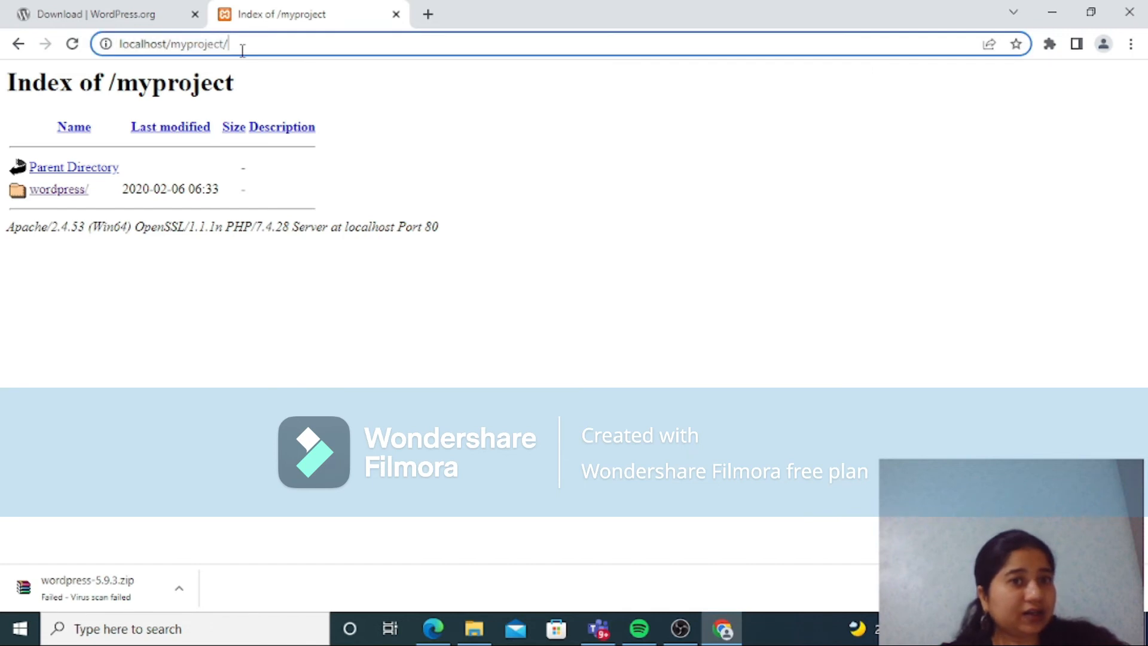
click(58, 190)
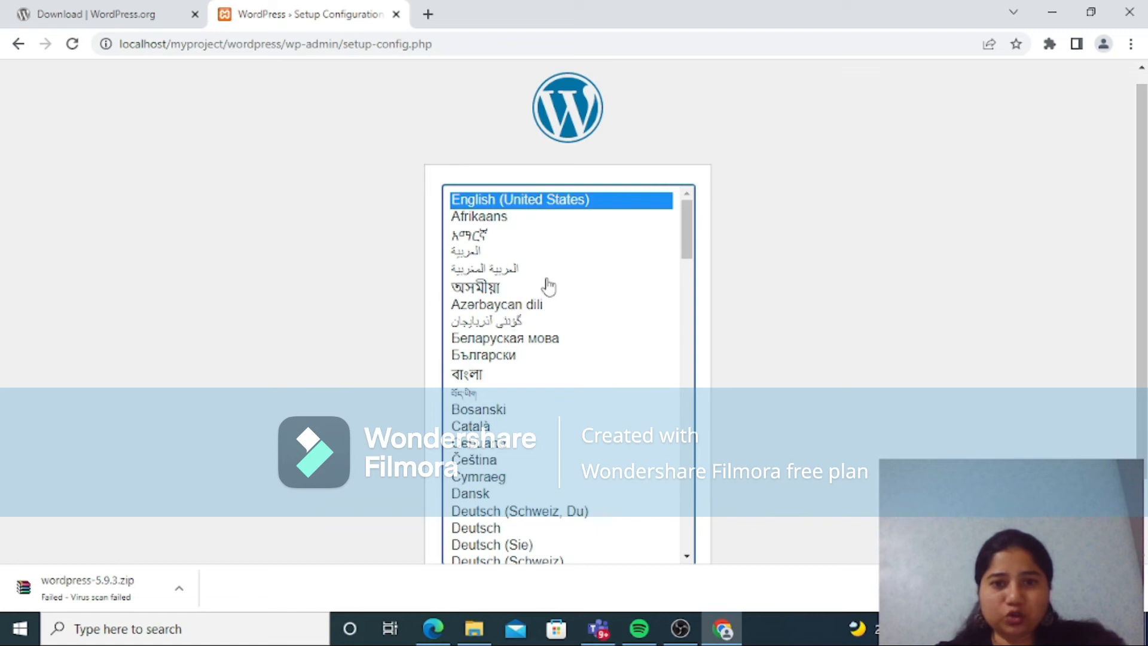
Step: Accept English (United States) as the WordPress language and proceed past the welcome page to the database connection form
drag(1142, 154, 1147, 180)
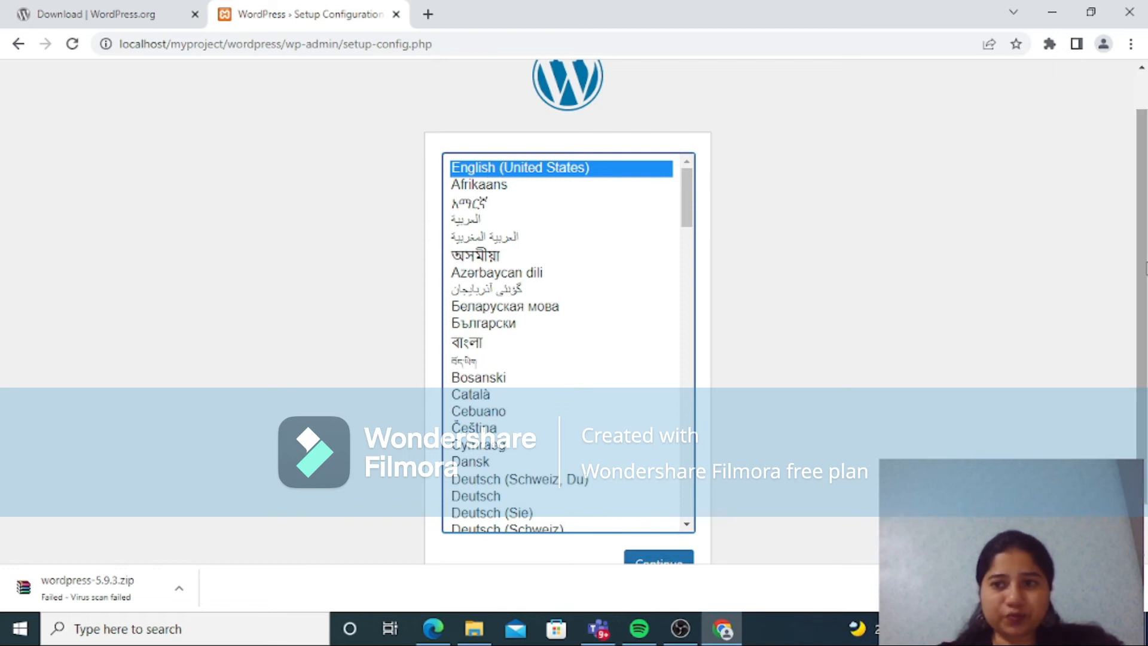
scroll(1143, 268, down, 1)
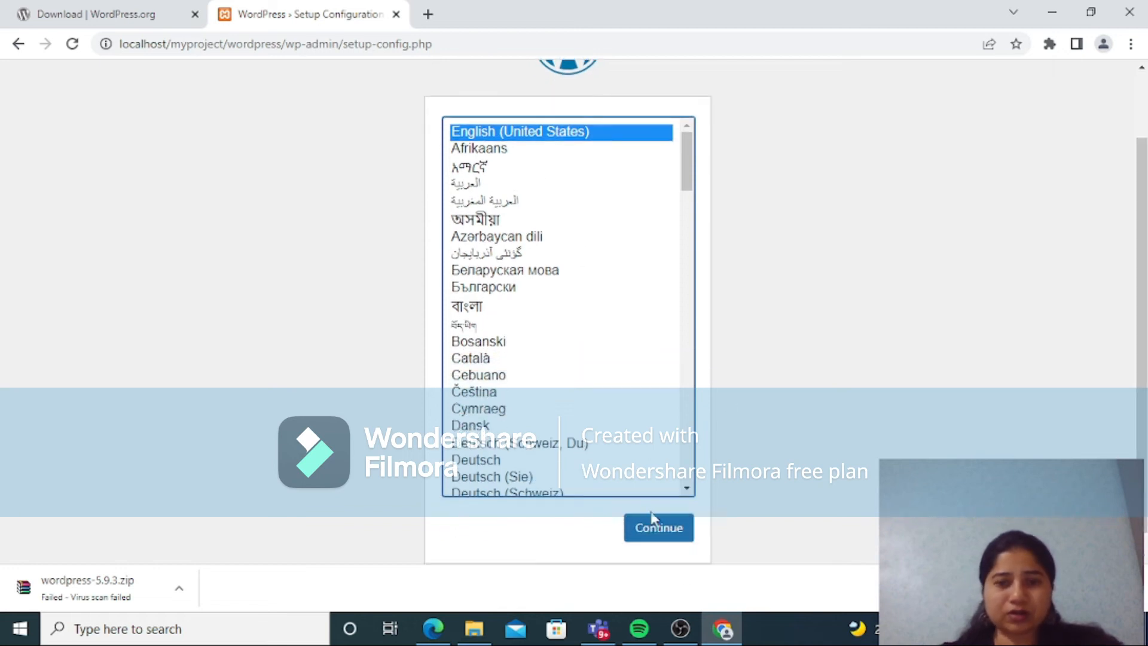
click(657, 531)
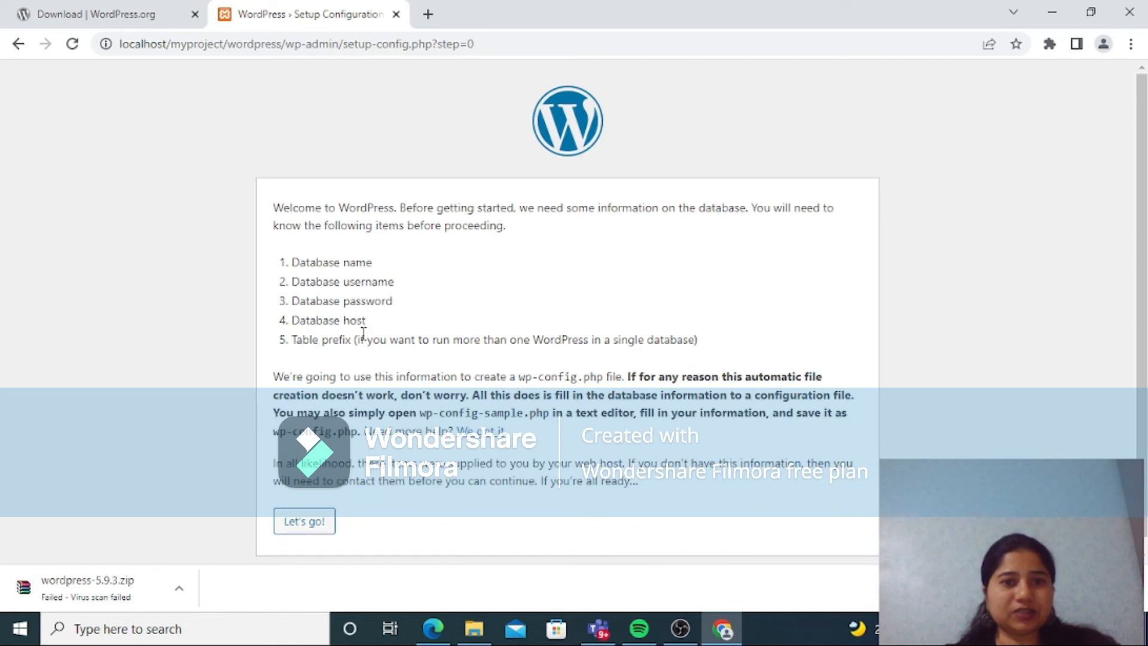
click(306, 523)
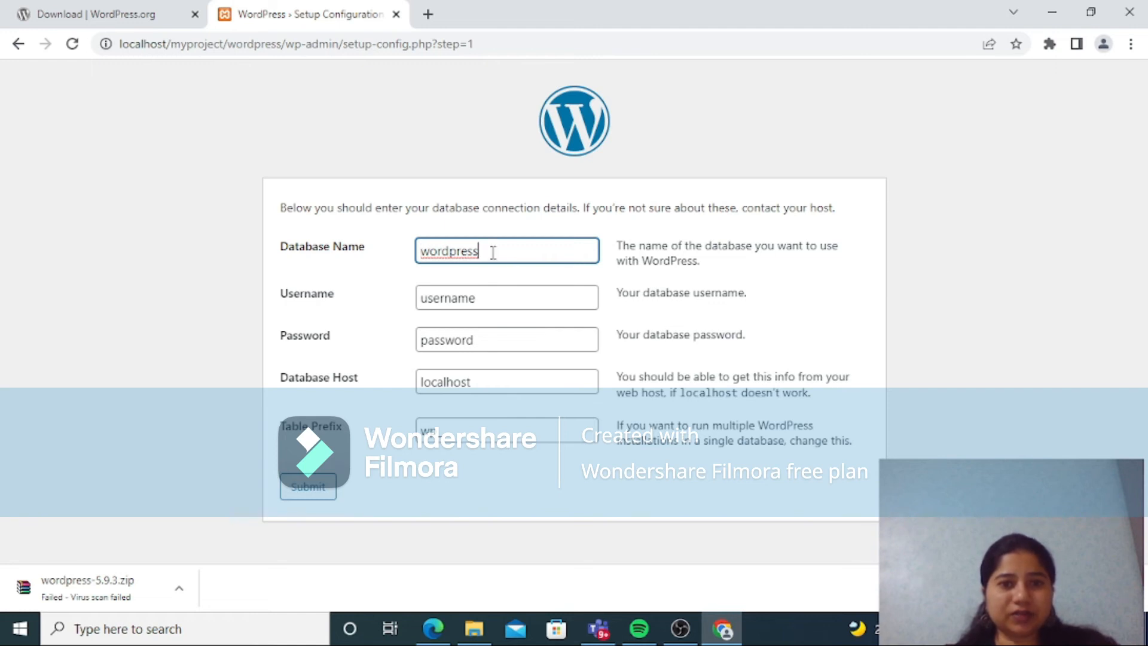
Step: Clear the default Database Name in the WordPress database connection form
key(BackSpace)
key(BackSpace)
key(BackSpace)
key(BackSpace)
key(BackSpace)
key(BackSpace)
key(BackSpace)
key(BackSpace)
key(BackSpace)
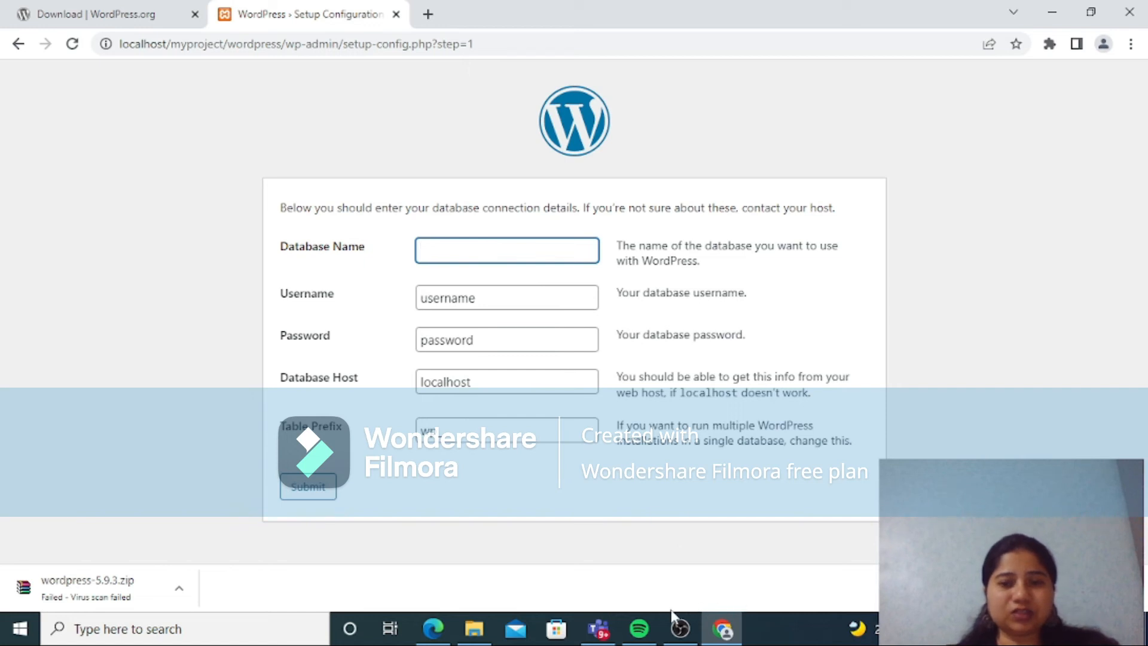
Step: Search Windows for "xamppp" and open the XAMPP Control Panel
click(207, 635)
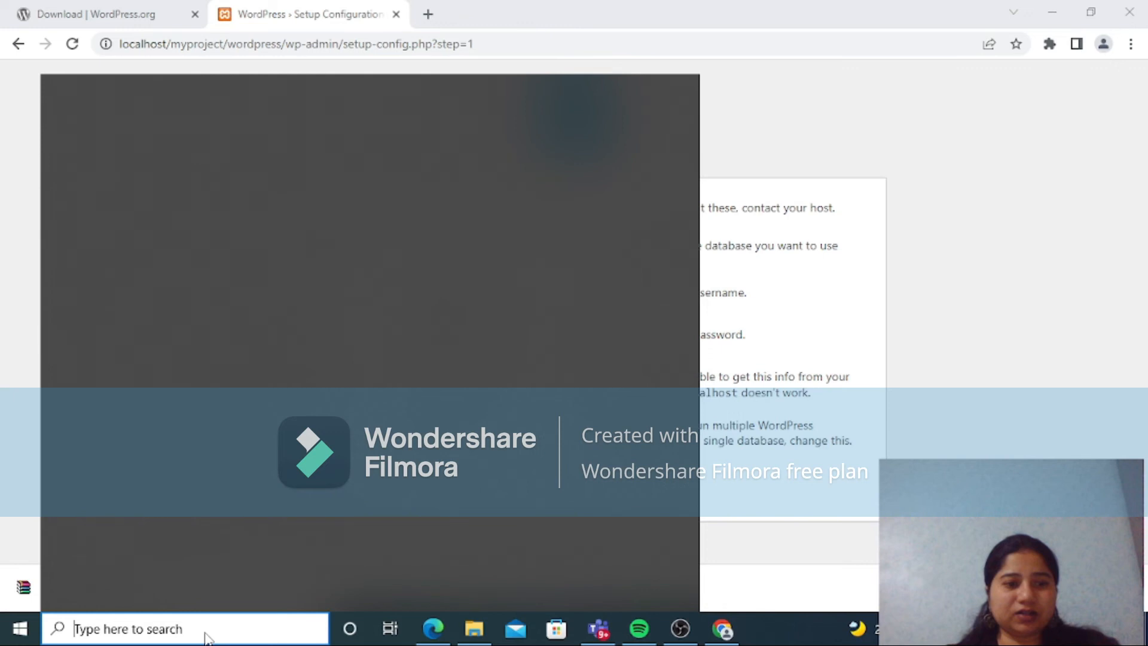
text(xamppp)
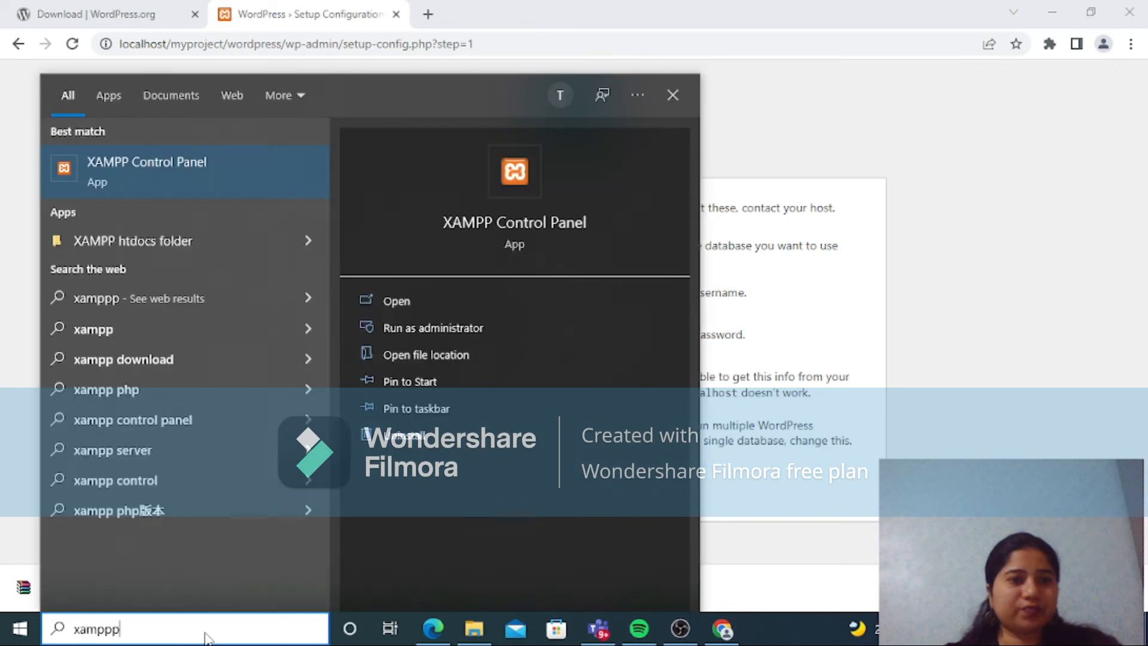
click(233, 174)
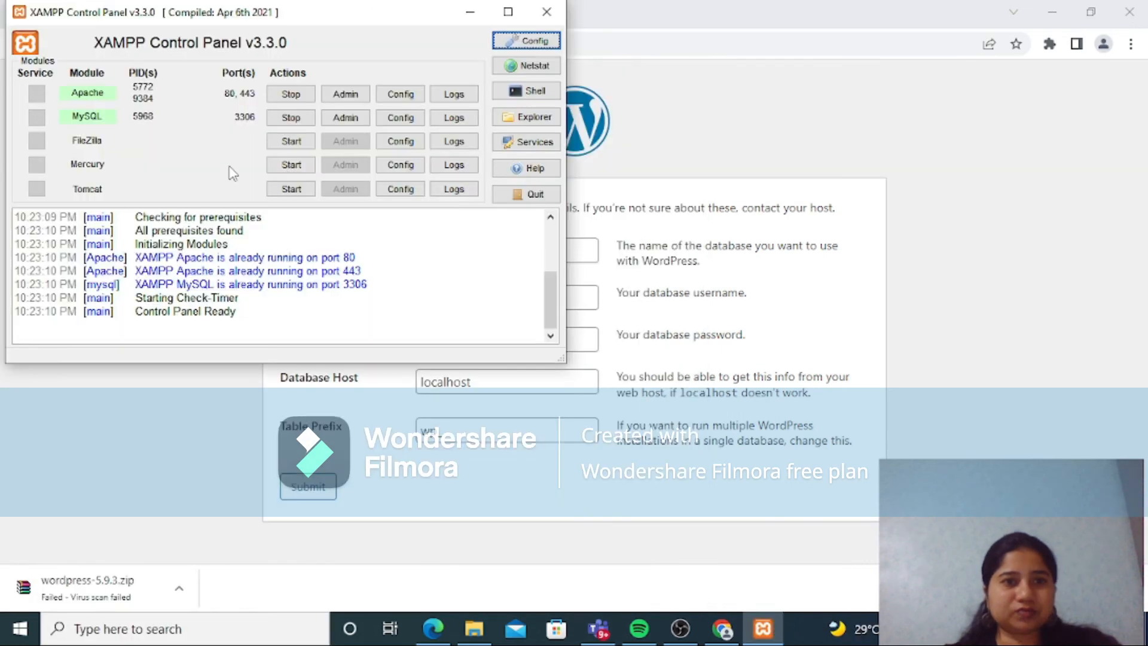
Step: Open phpMyAdmin from XAMPP's MySQL module and create a database named myproject
click(352, 123)
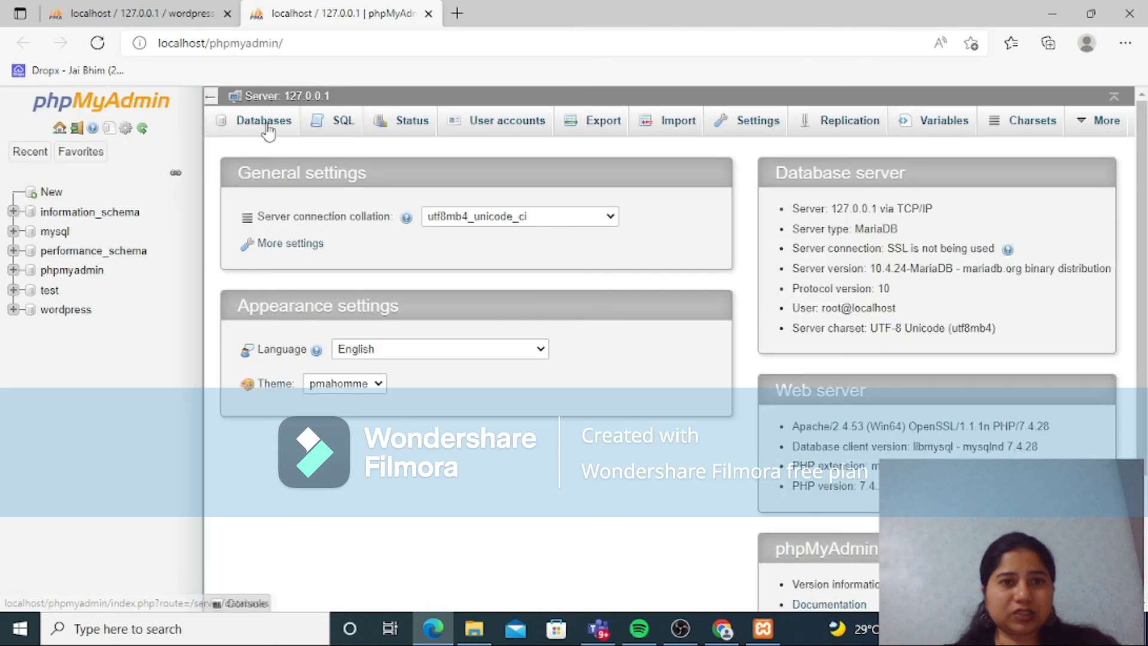
click(266, 126)
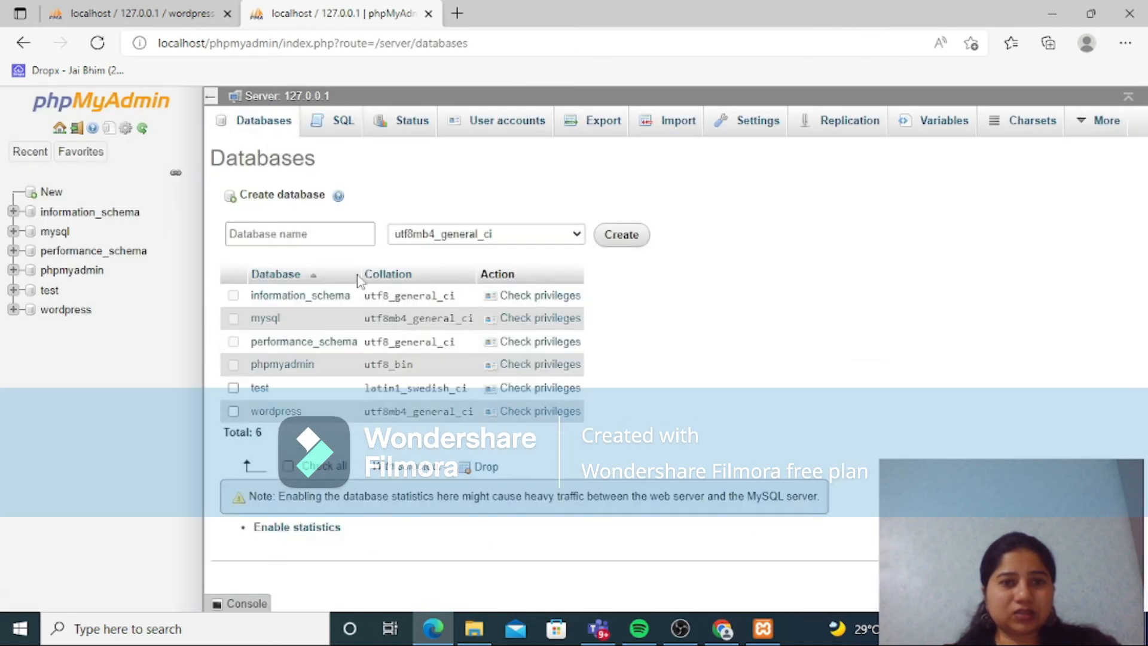
click(308, 234)
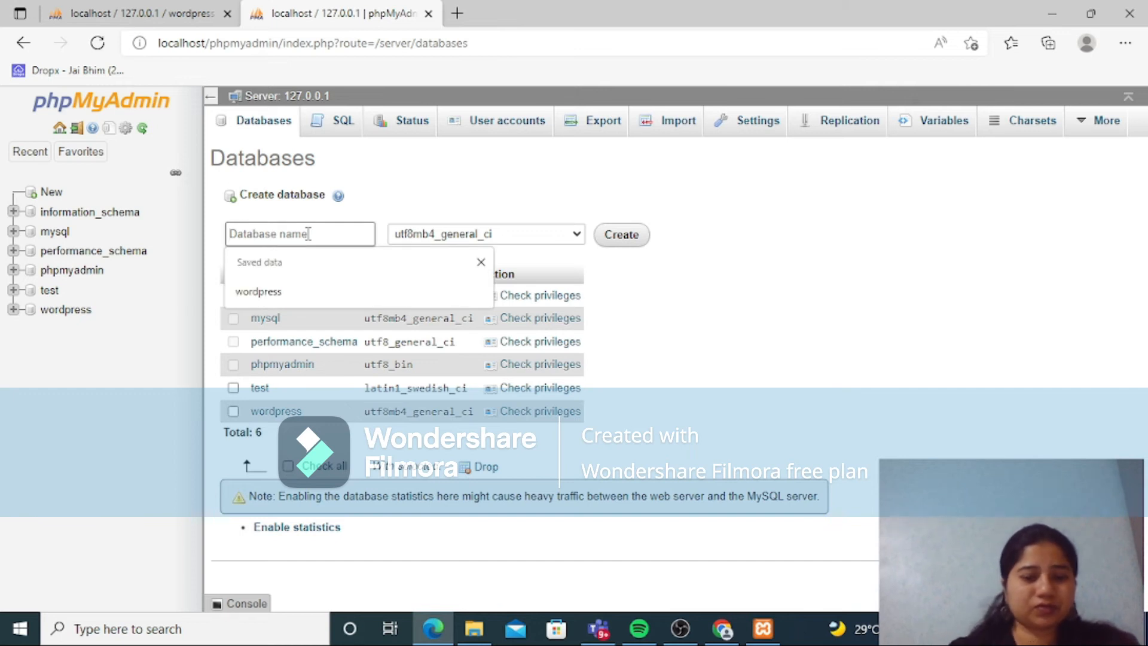
text(myproject)
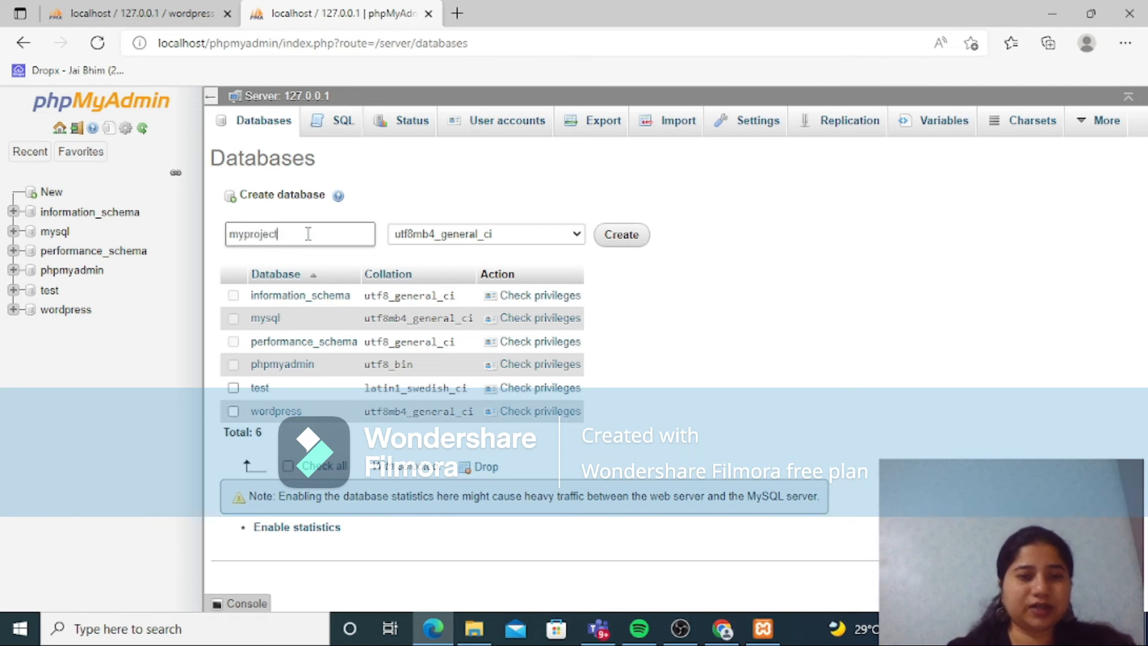
click(614, 242)
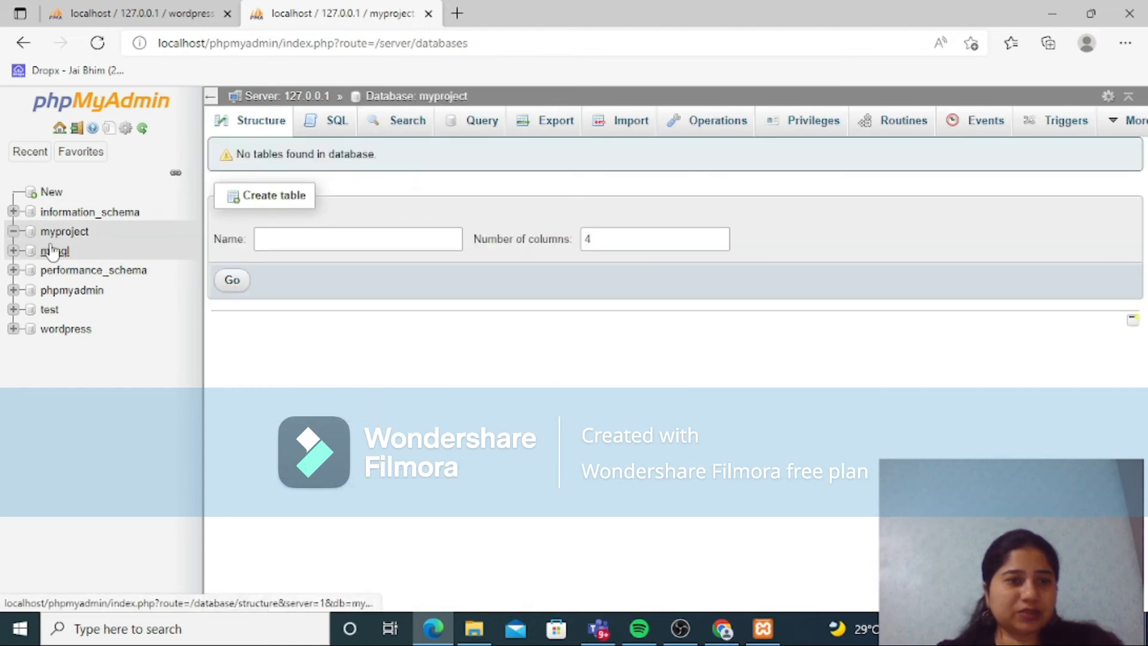
Step: Return to the WordPress setup form in Chrome and set the Database Name to myproject
click(763, 628)
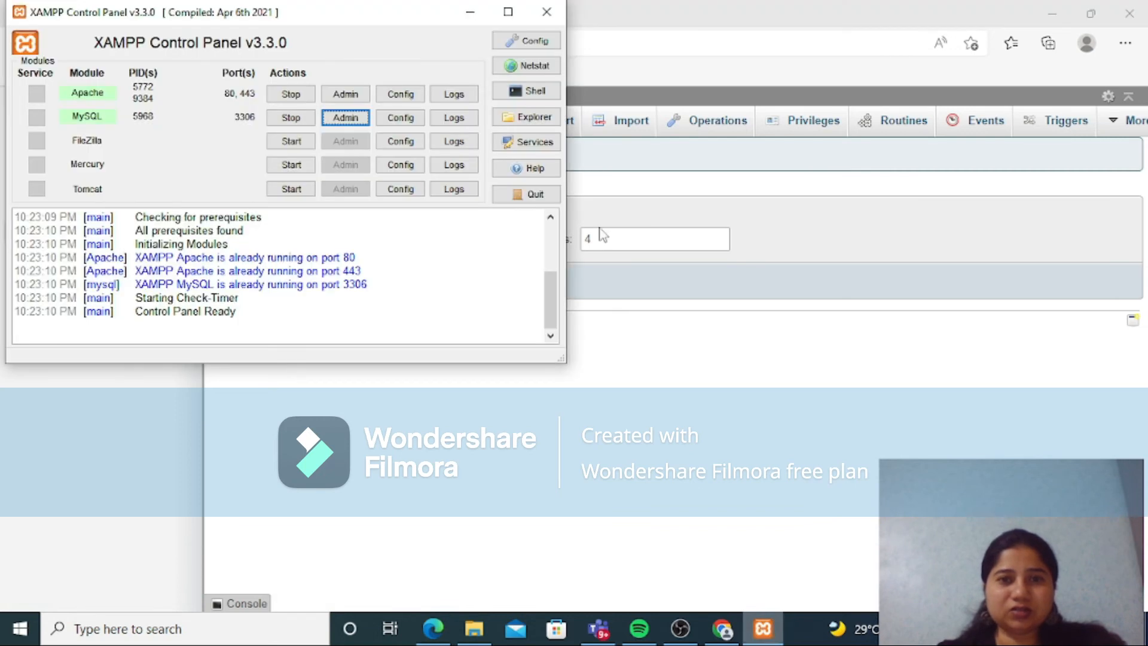
click(470, 12)
click(1052, 14)
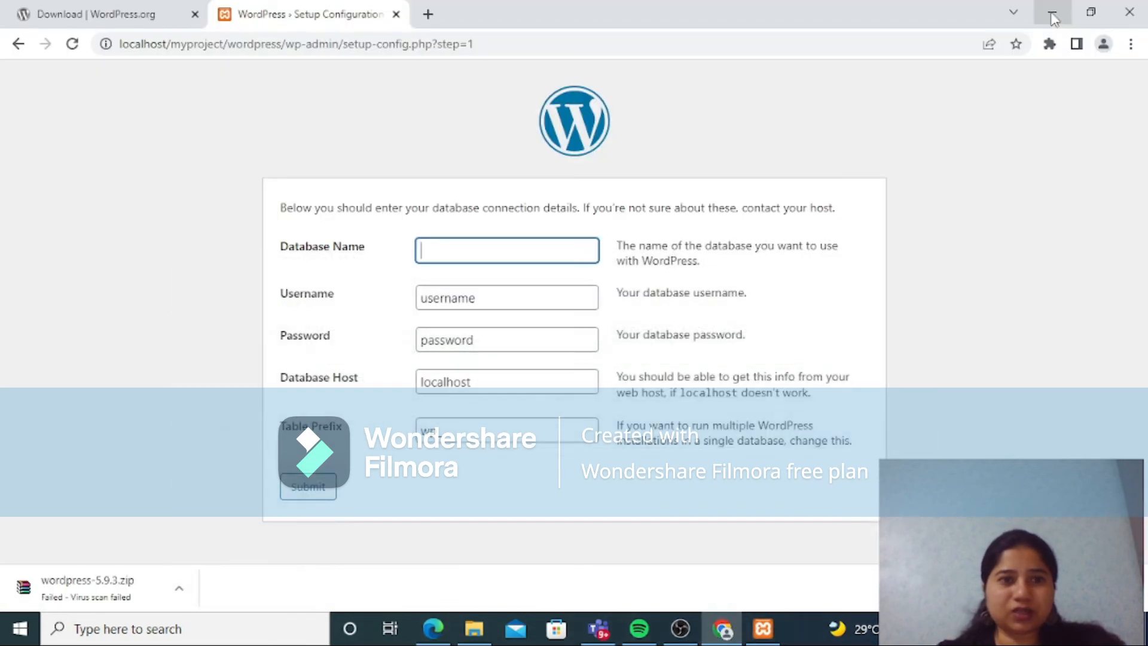
click(441, 248)
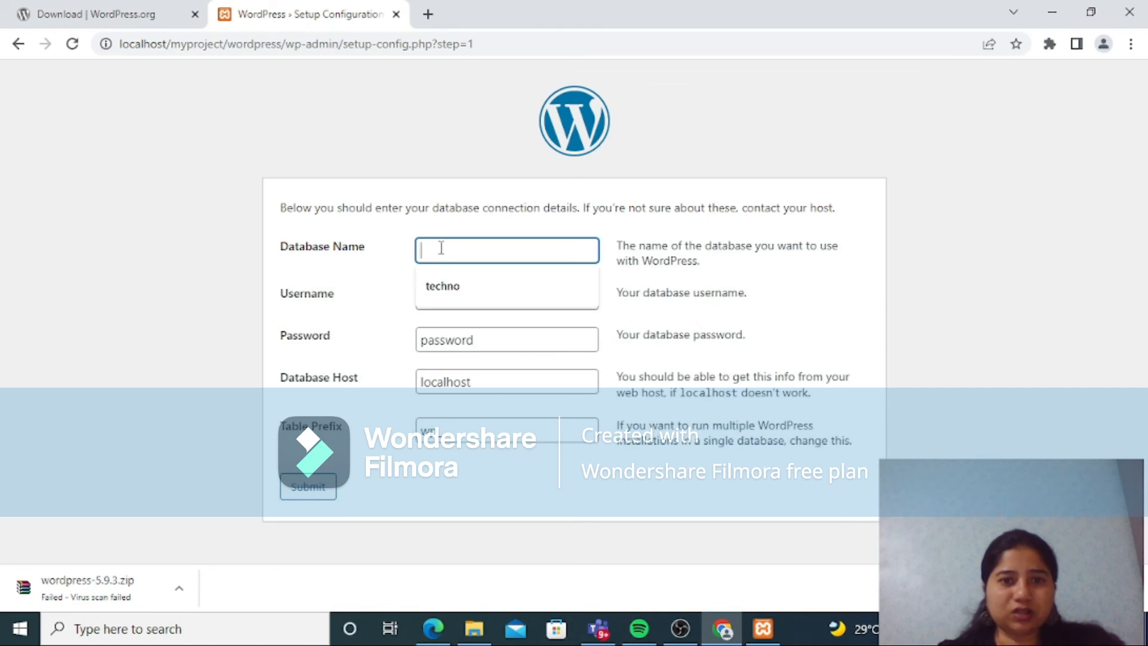
text(myproject)
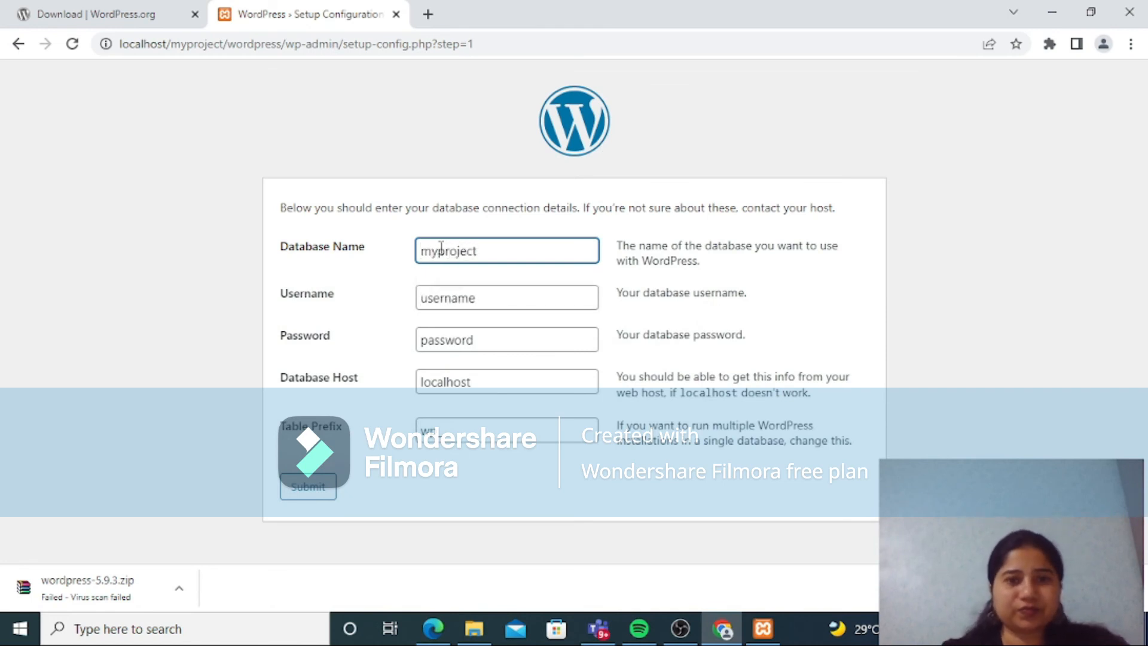
Step: Replace the default database Username in the connection form with root
click(483, 297)
key(BackSpace)
key(BackSpace)
key(BackSpace)
key(BackSpace)
key(BackSpace)
key(BackSpace)
text(root)
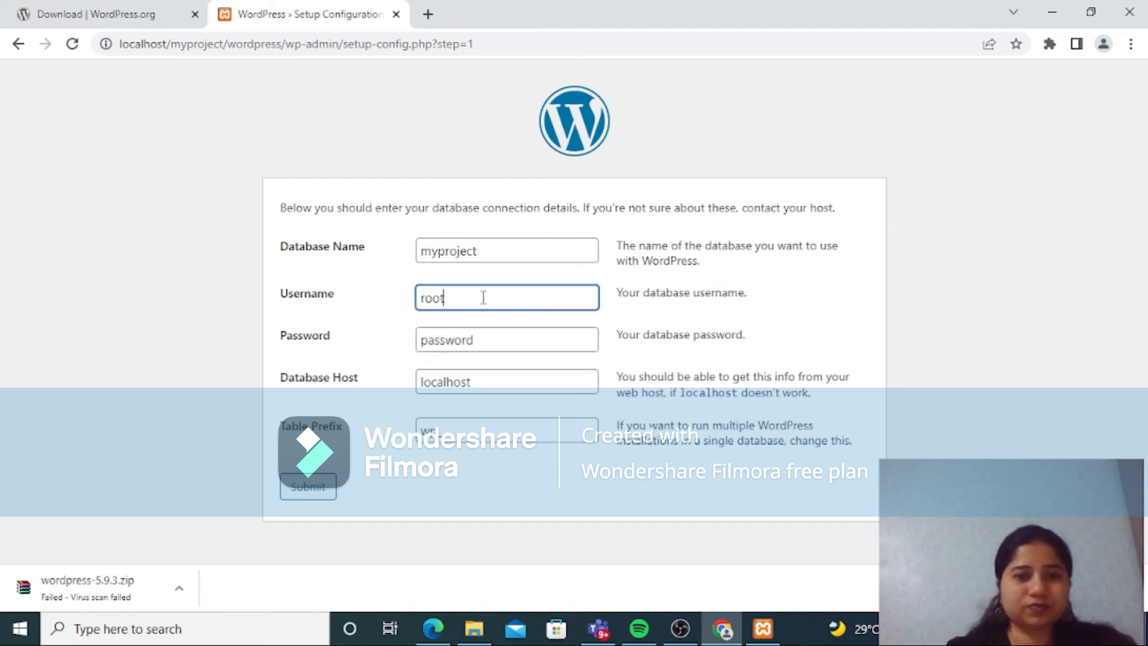
Step: Submit the connection details with an empty database password and run the WordPress installation
click(484, 342)
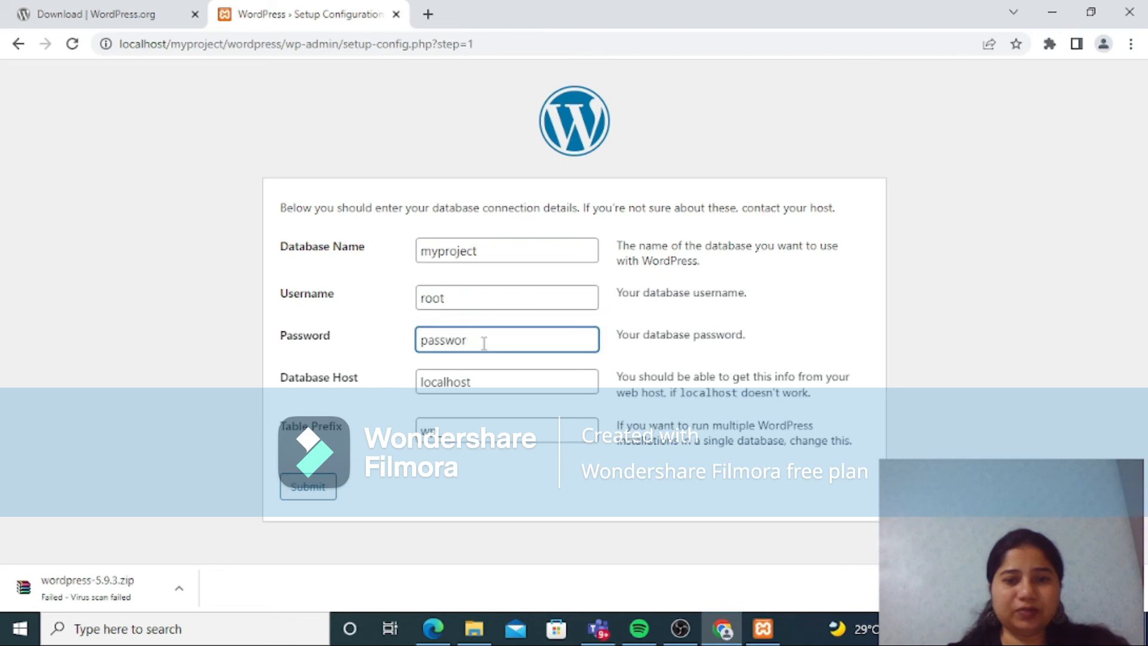
key(BackSpace)
key(BackSpace)
key(BackSpace)
key(BackSpace)
key(BackSpace)
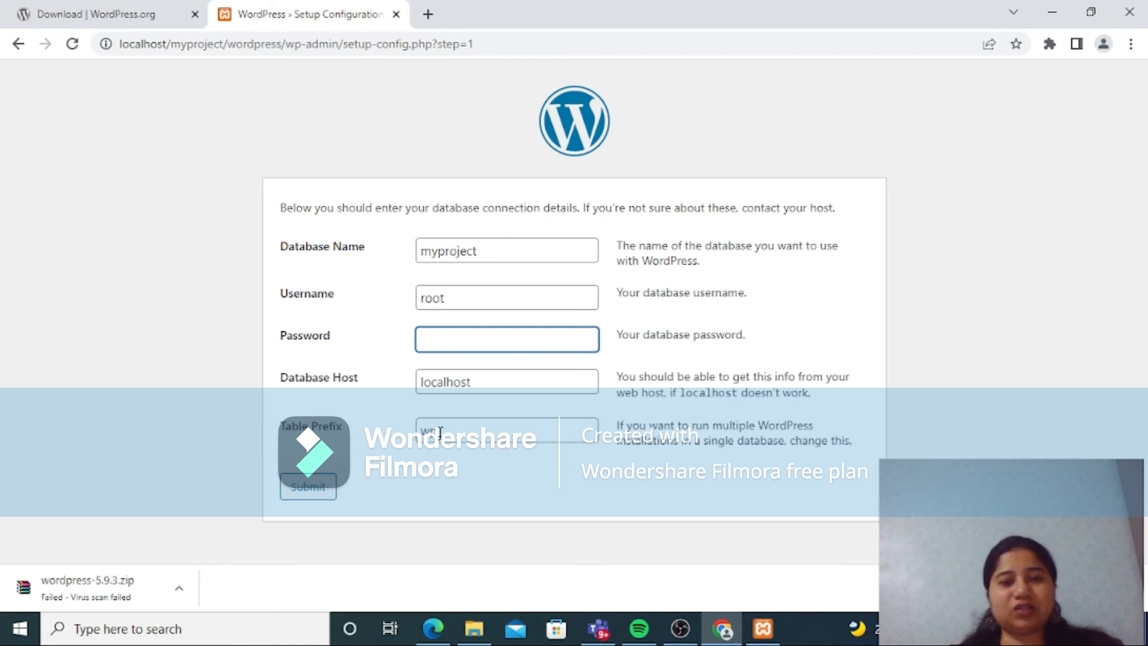
click(310, 491)
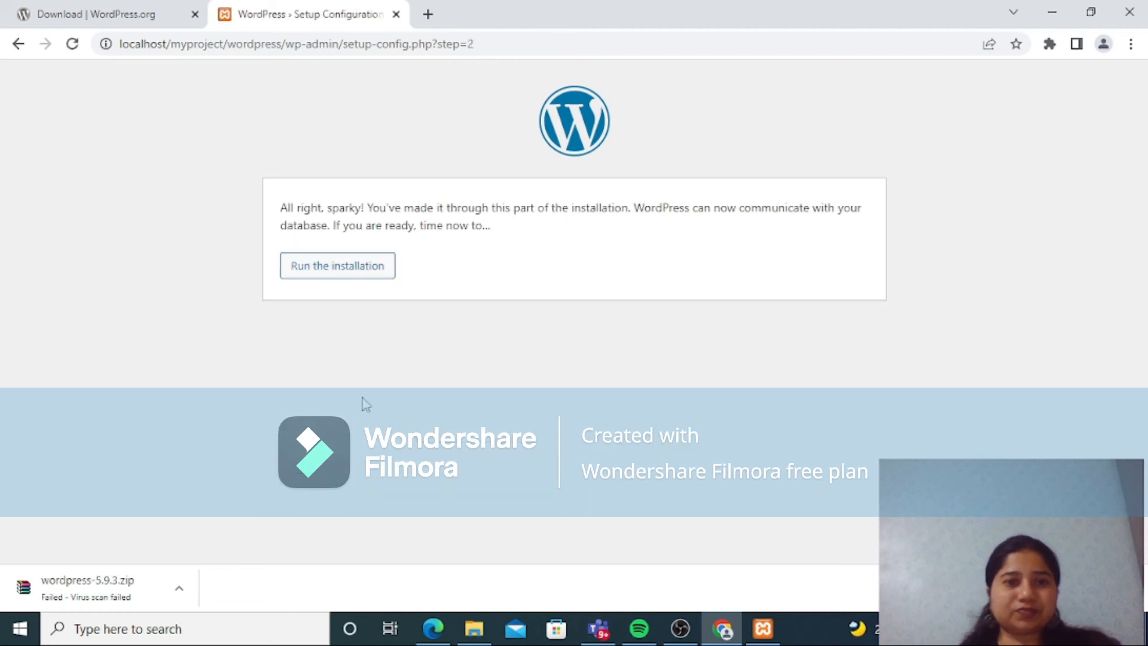
click(334, 267)
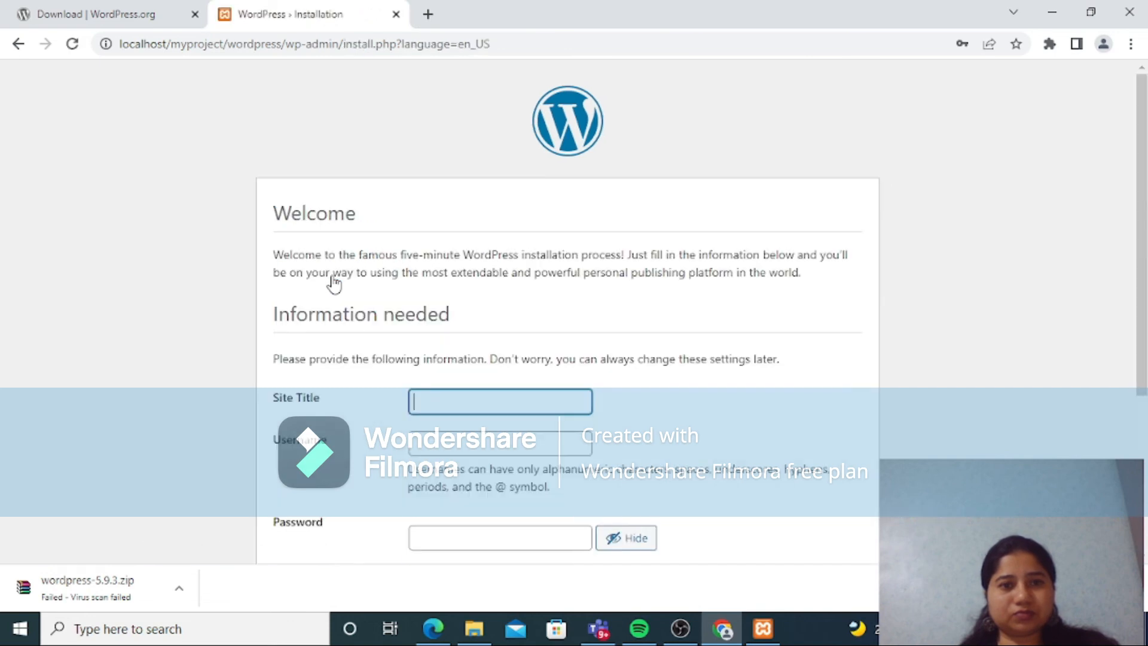
Step: Set the Site Title to myprojectone and fill in the administrator username
click(438, 401)
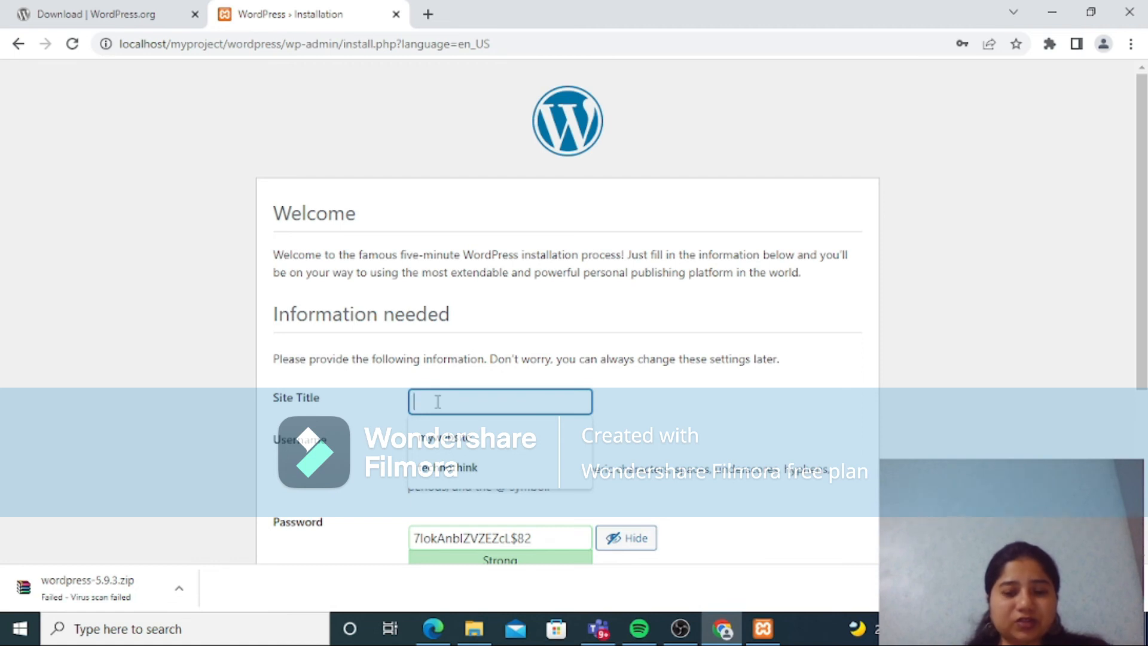
text(myp)
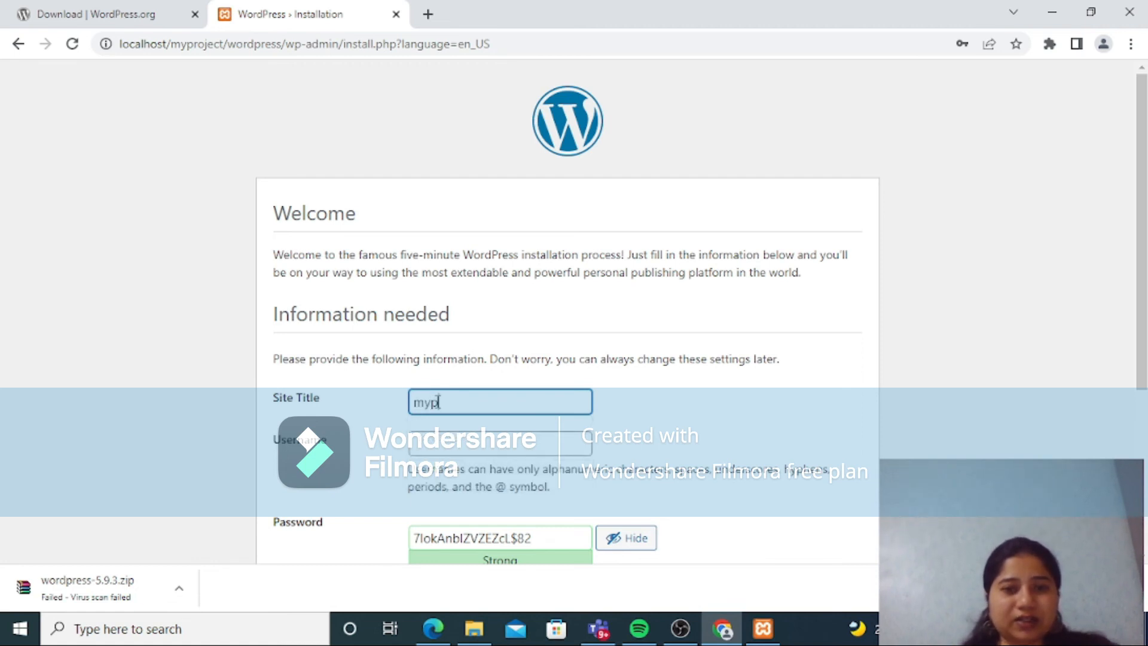
text(roject)
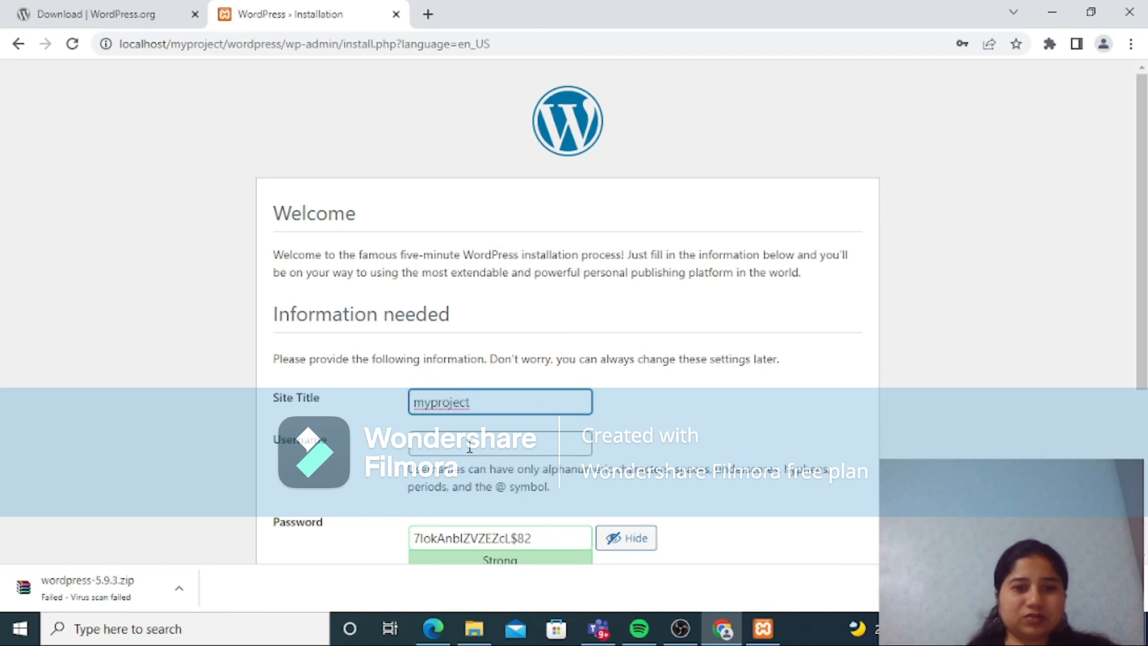
text(one)
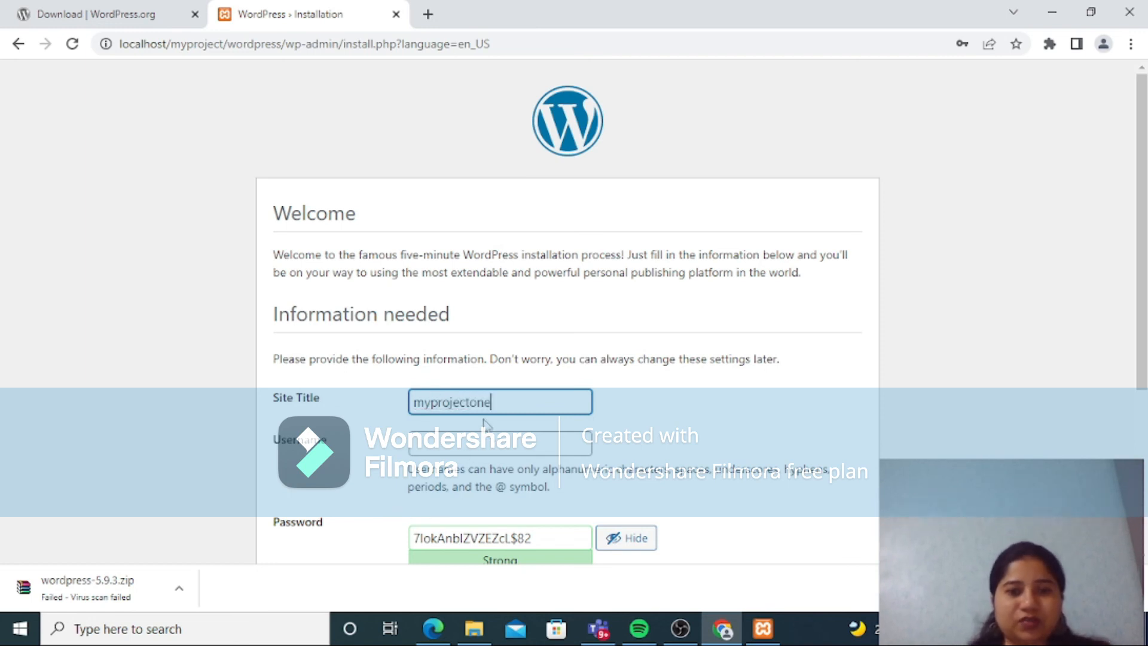
click(425, 453)
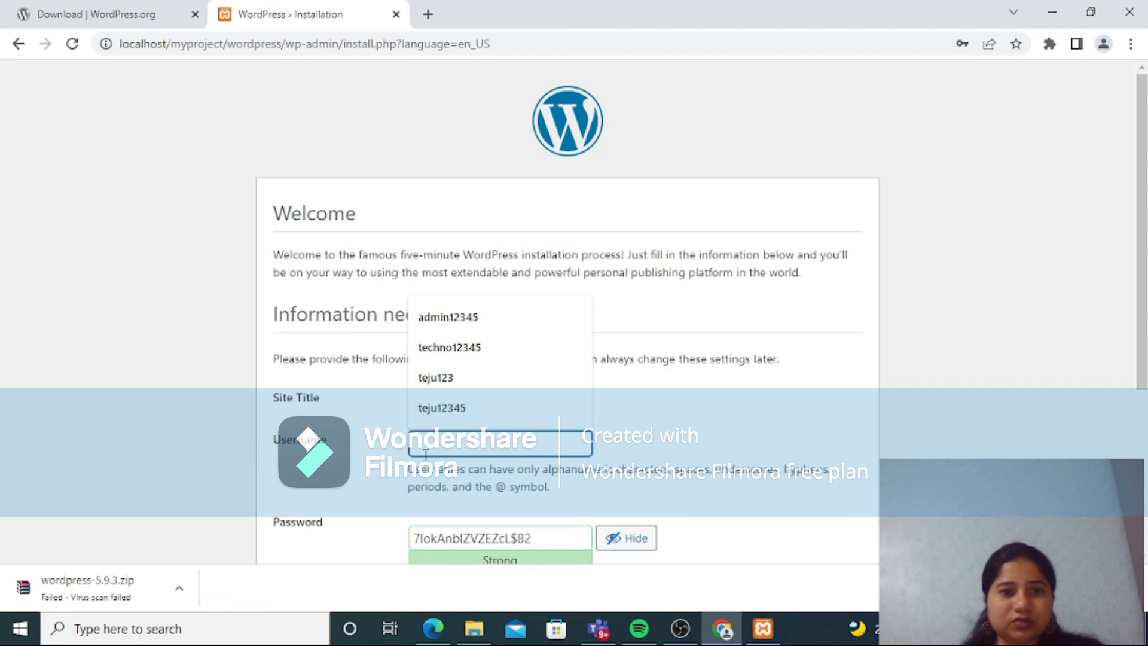
text(a)
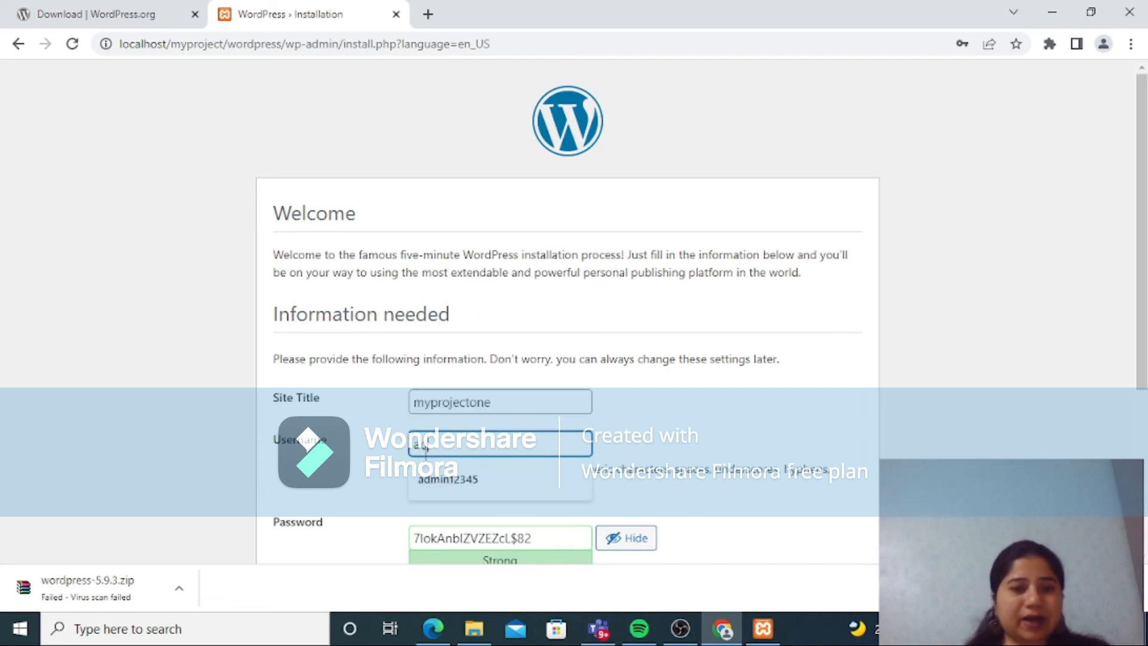
text(dmin1234)
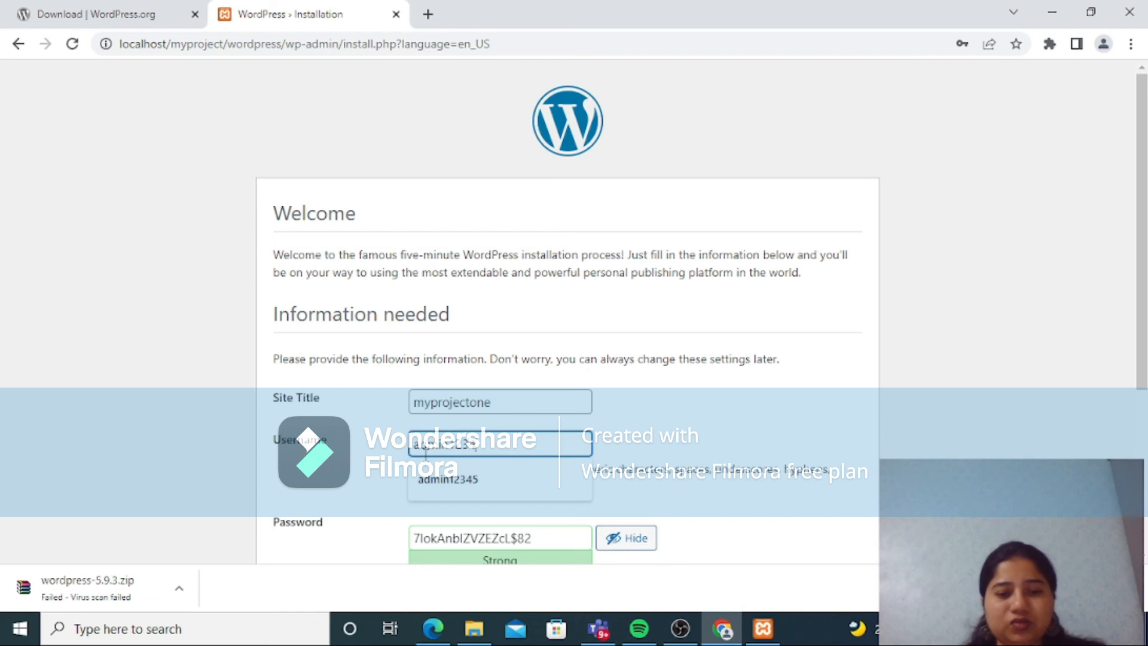
text(56789)
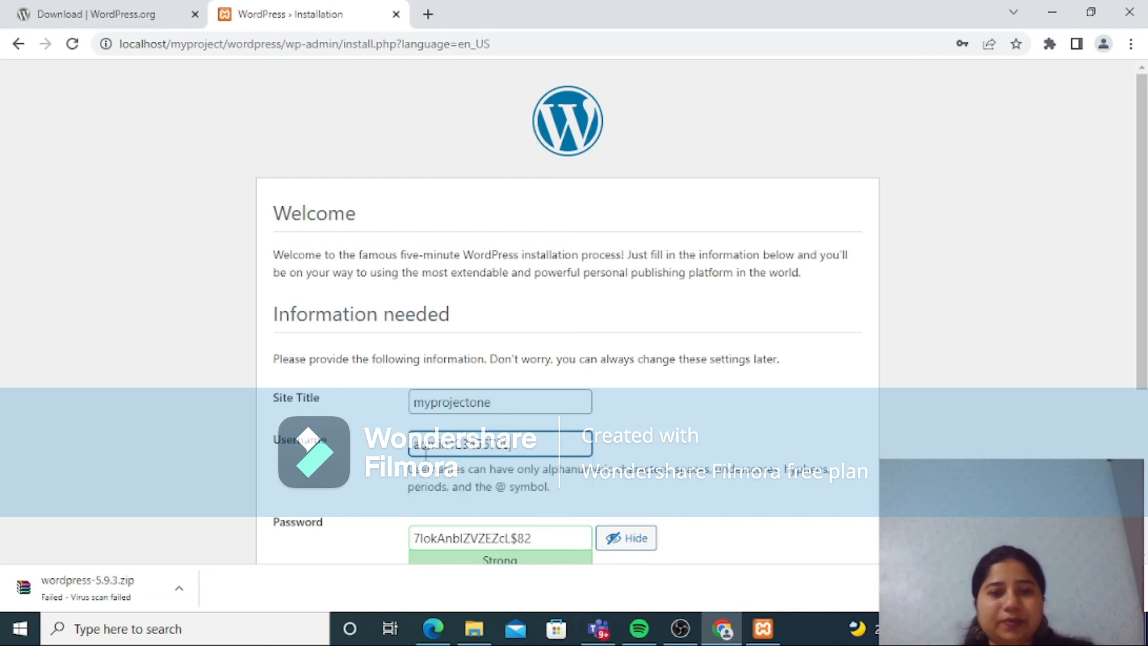
Step: Replace the generated administrator password with a custom one and confirm the use of a weak password
click(542, 545)
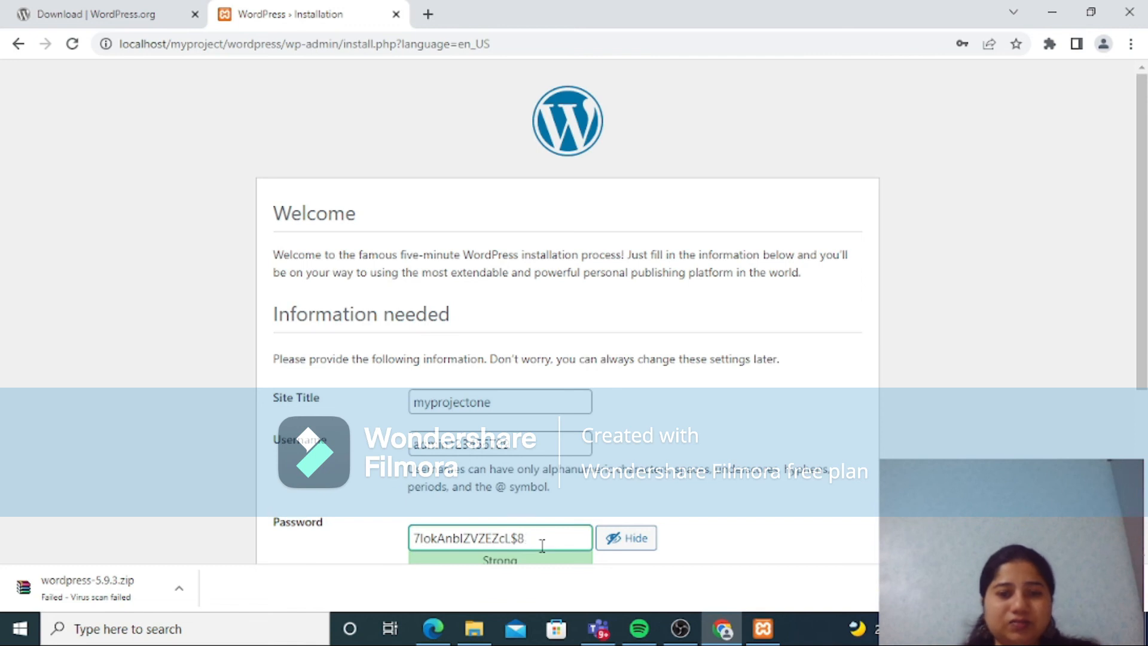
key(BackSpace)
key(BackSpace)
key(BackSpace)
key(BackSpace)
key(BackSpace)
key(BackSpace)
key(BackSpace)
key(BackSpace)
key(BackSpace)
key(BackSpace)
key(BackSpace)
key(BackSpace)
key(BackSpace)
key(BackSpace)
key(BackSpace)
key(BackSpace)
key(BackSpace)
text(a)
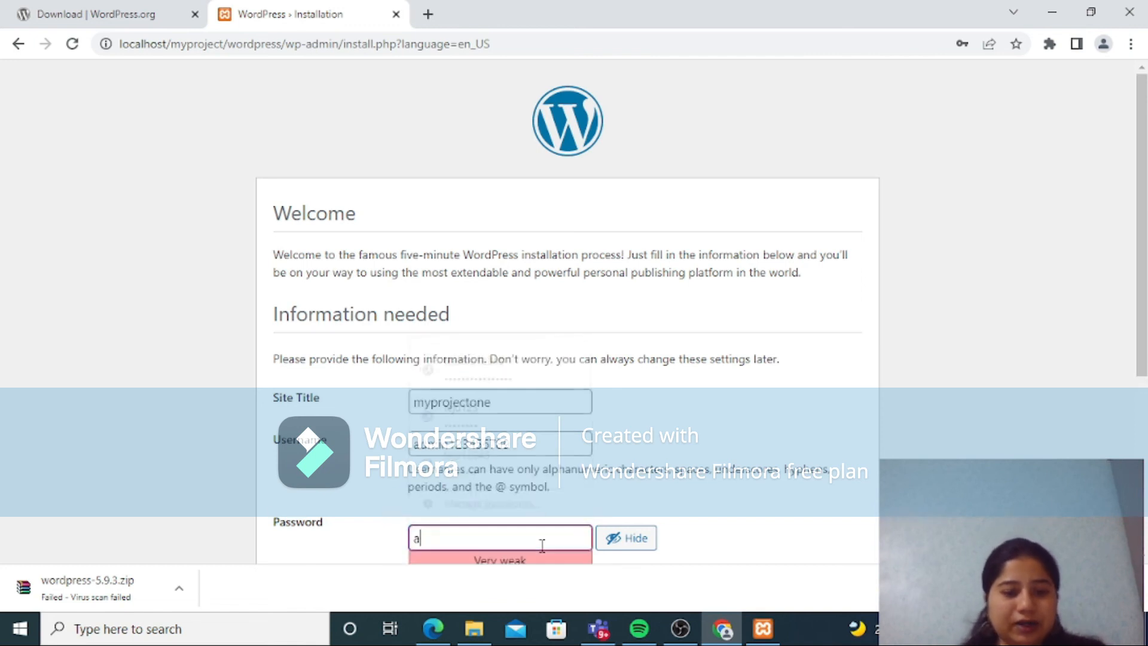
text(dmin1)
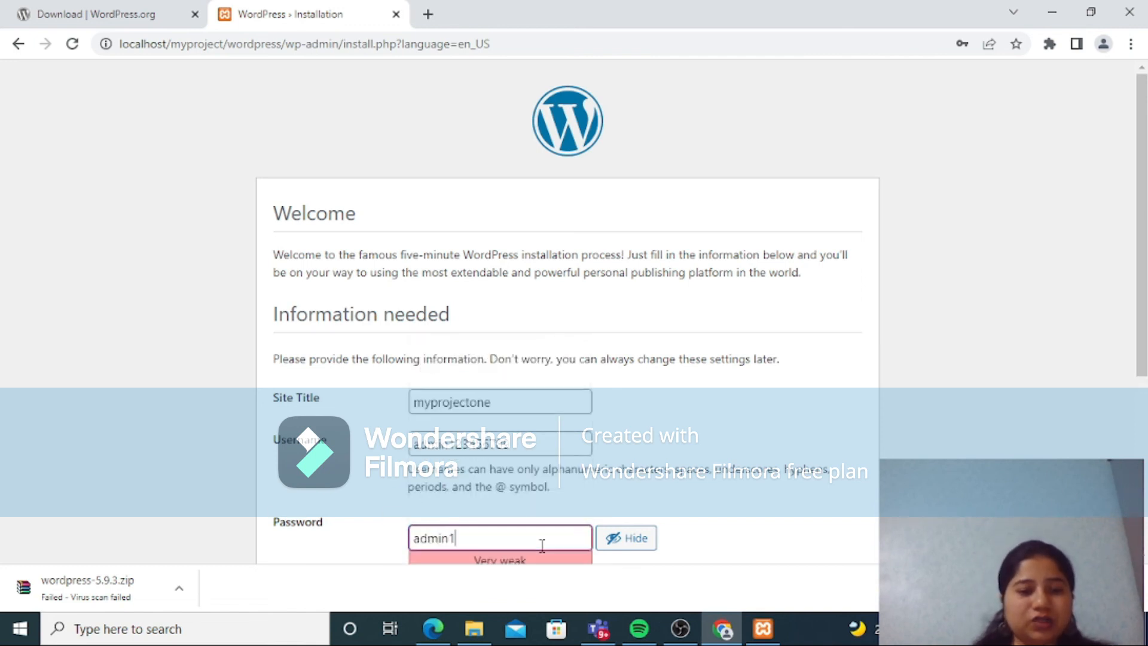
text(23456789)
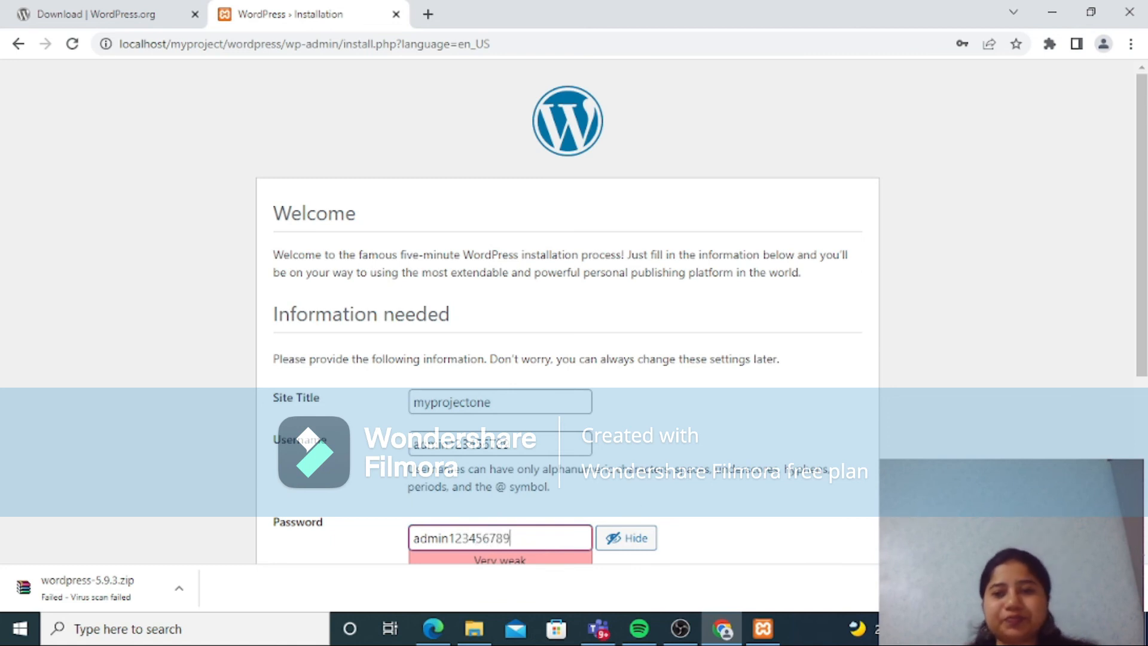
scroll(542, 545, down, 2)
scroll(625, 404, down, 2)
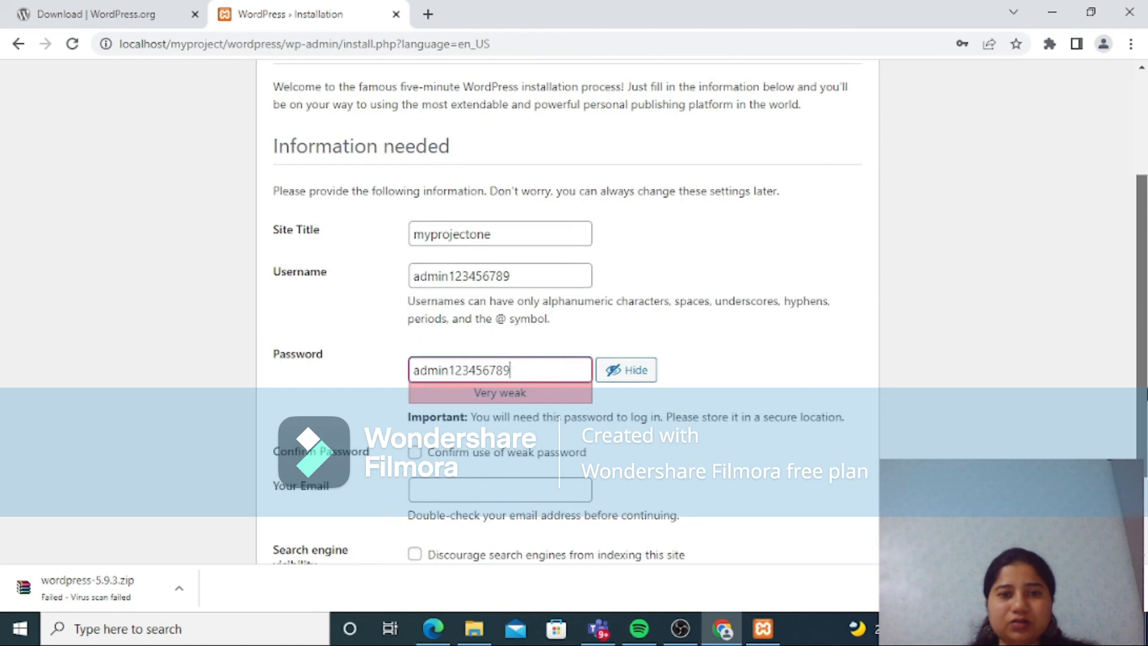
click(414, 410)
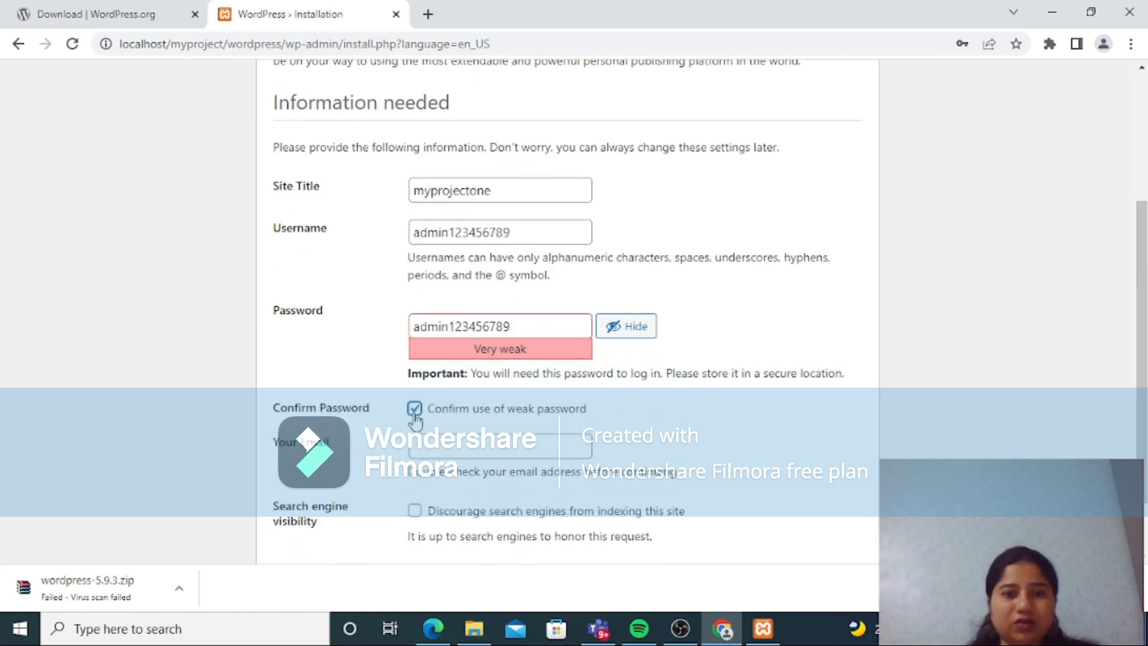
Step: Fill in the administrator's e-mail address in the WordPress installation form
click(445, 450)
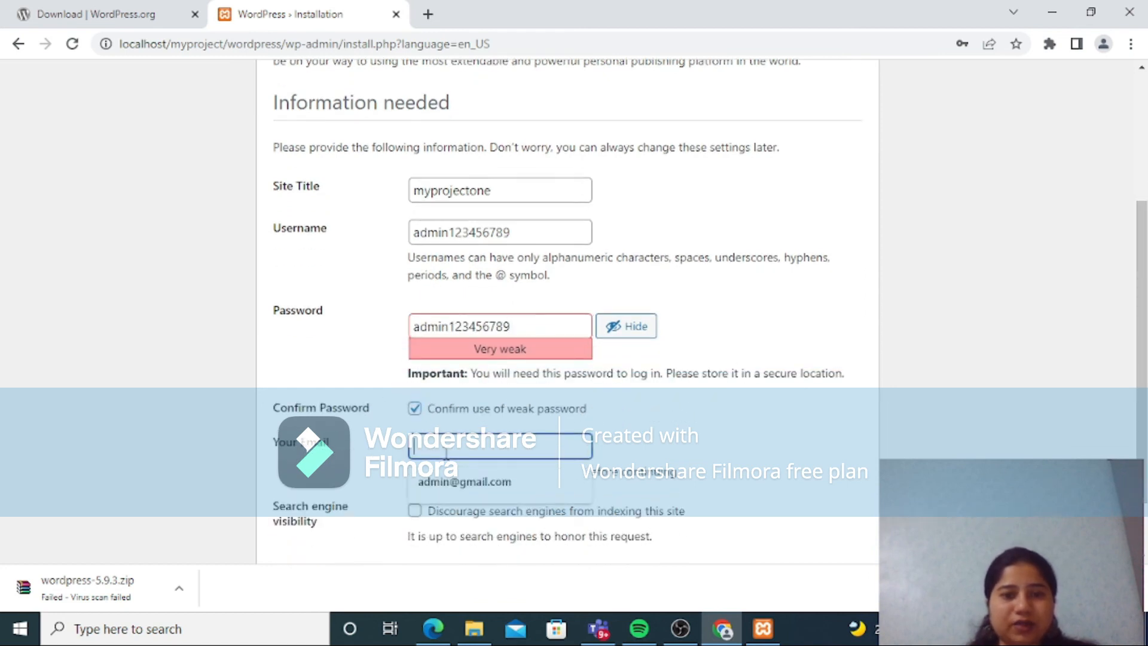
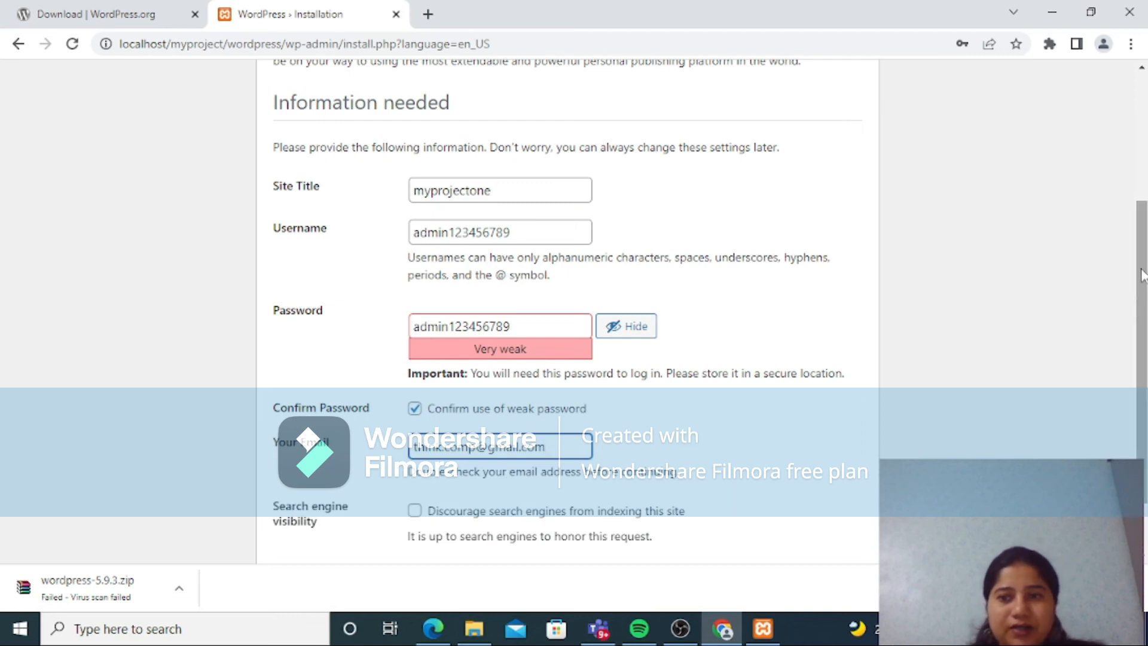
Step: Discourage search engines from indexing the site and install WordPress
scroll(1142, 272, down, 2)
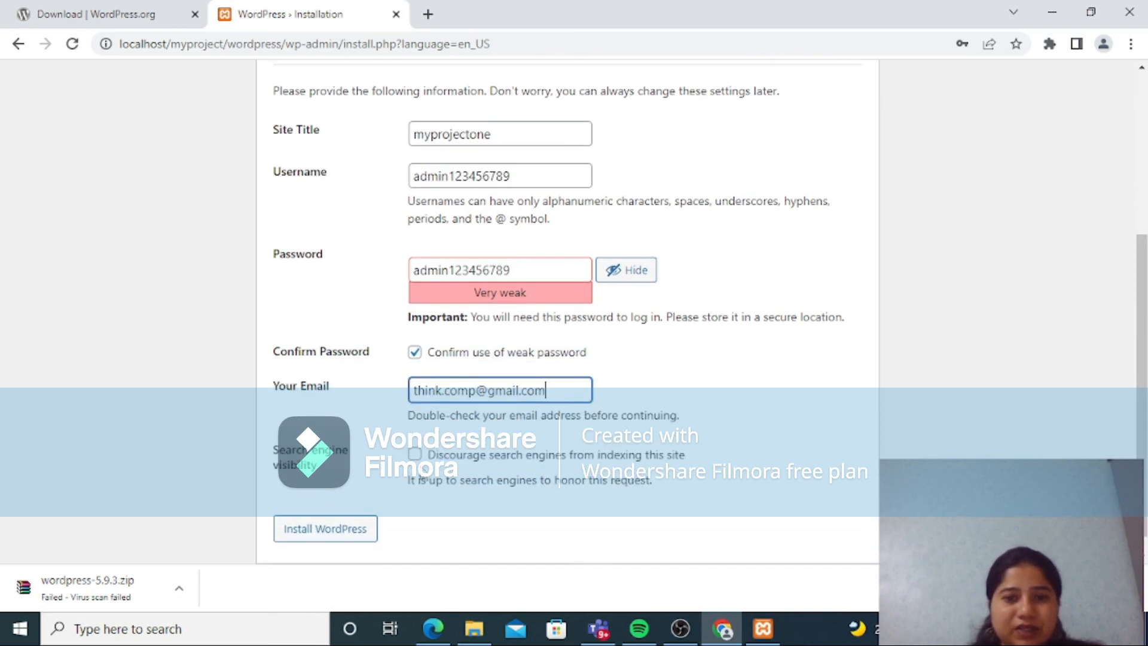
click(415, 455)
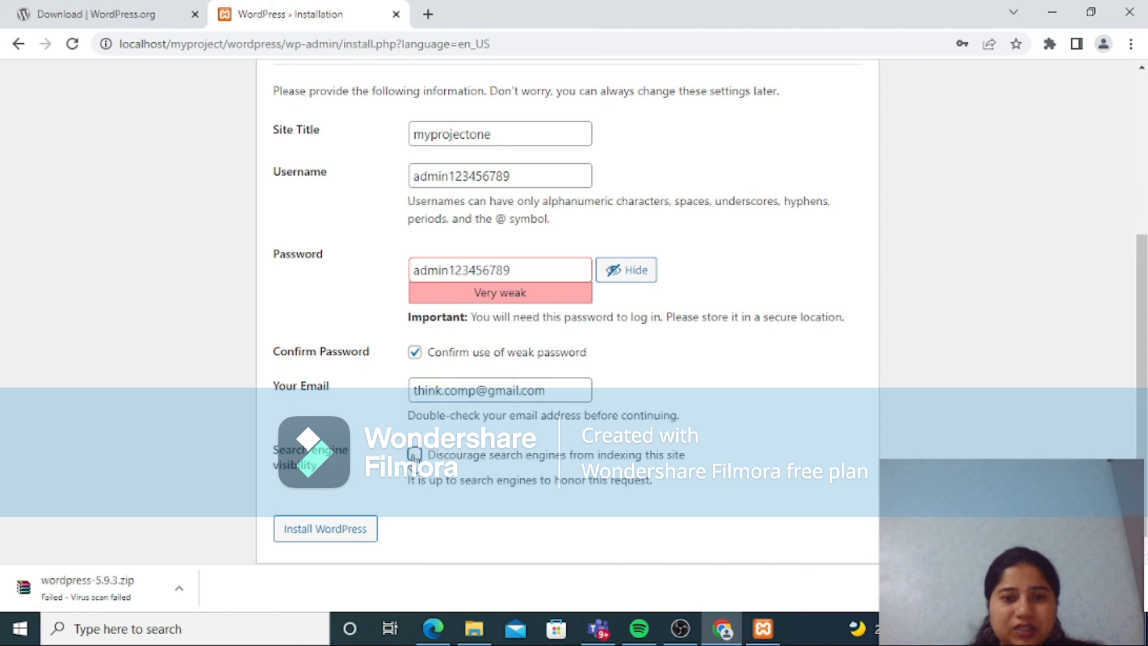
click(333, 540)
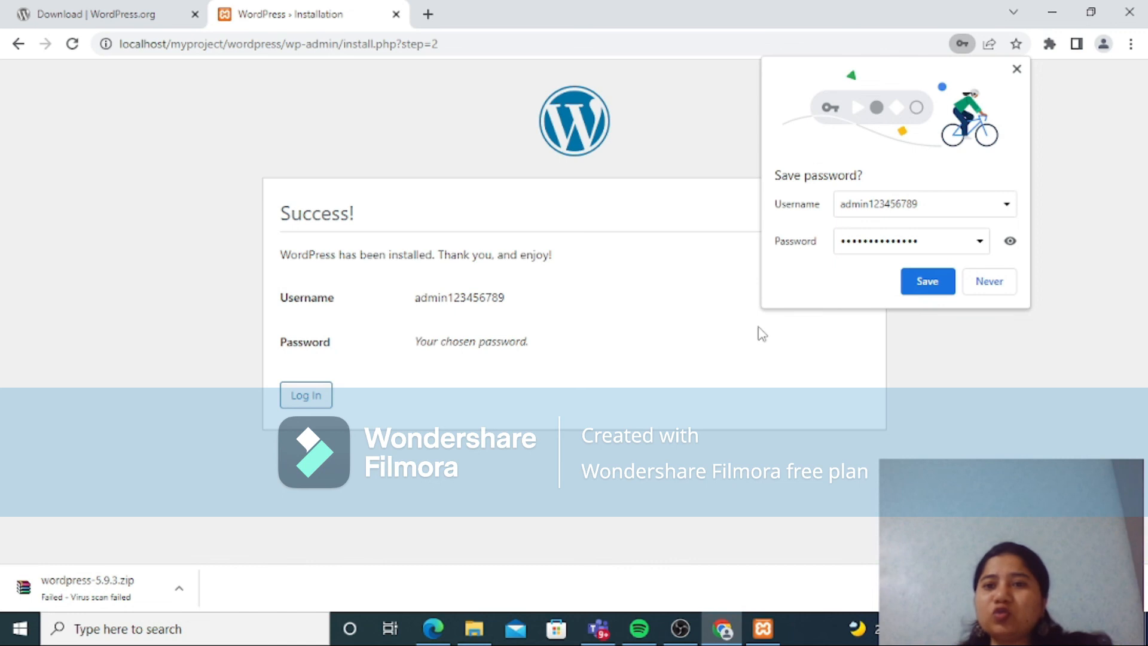
Step: Save the new administrator login in Chrome and log in to the WordPress dashboard with it
click(928, 284)
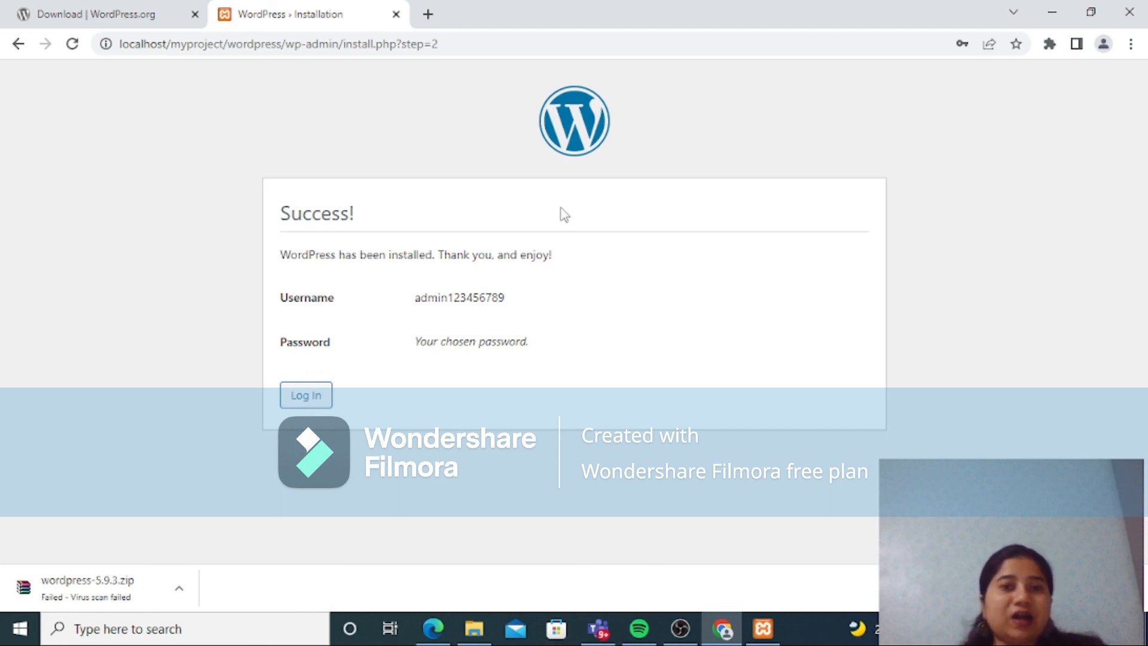
click(306, 398)
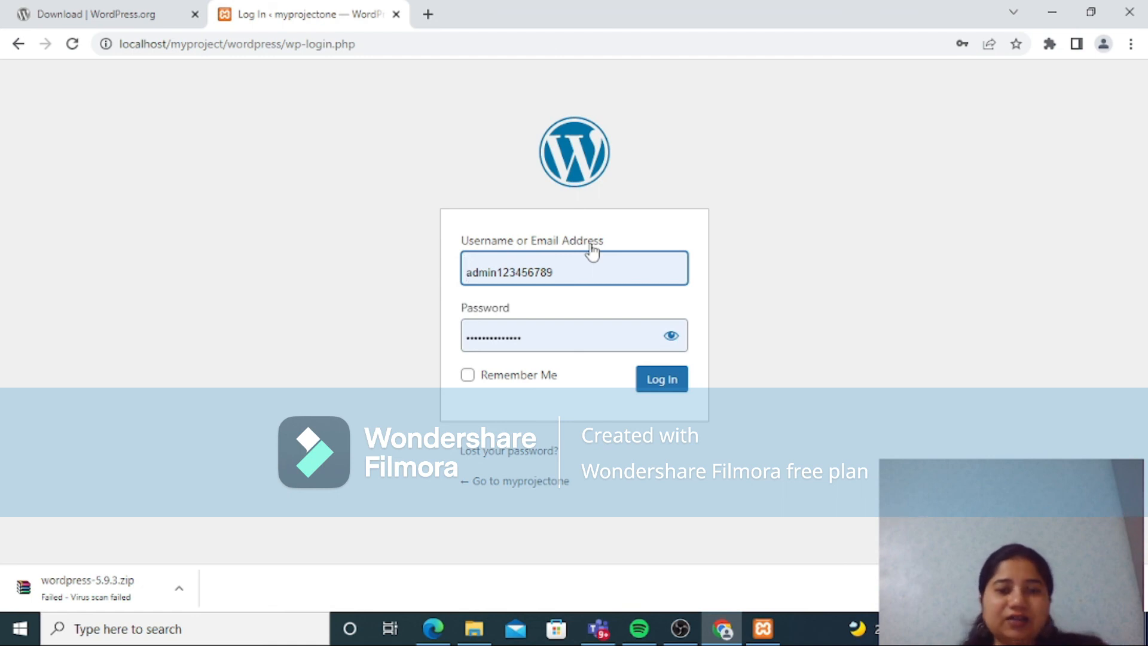
click(662, 387)
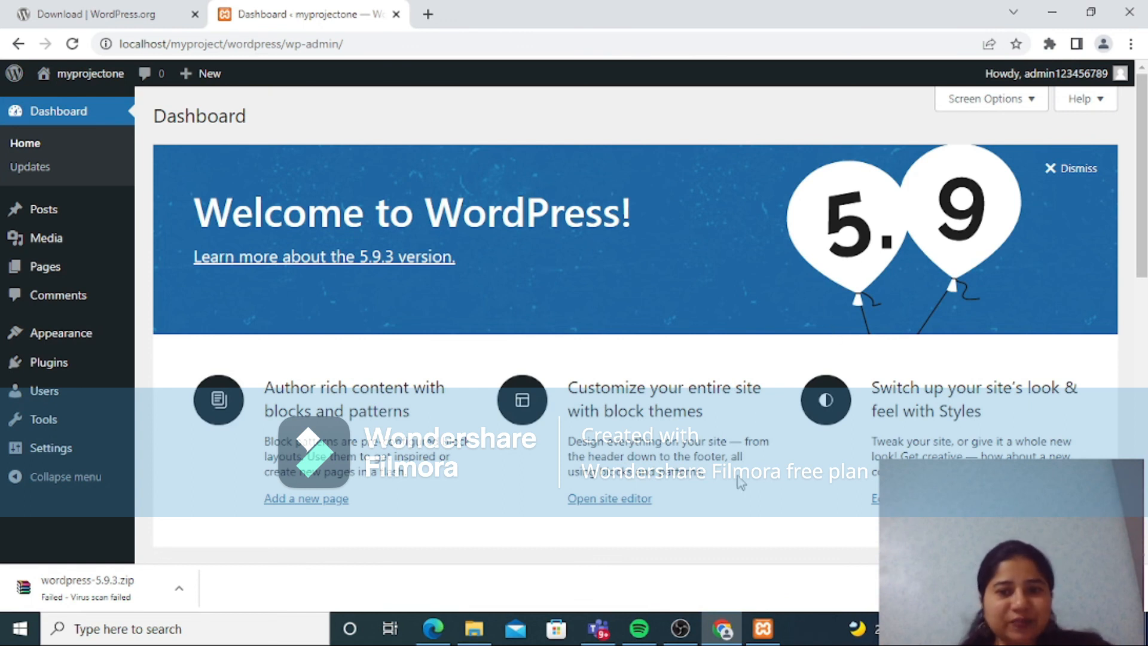
click(680, 629)
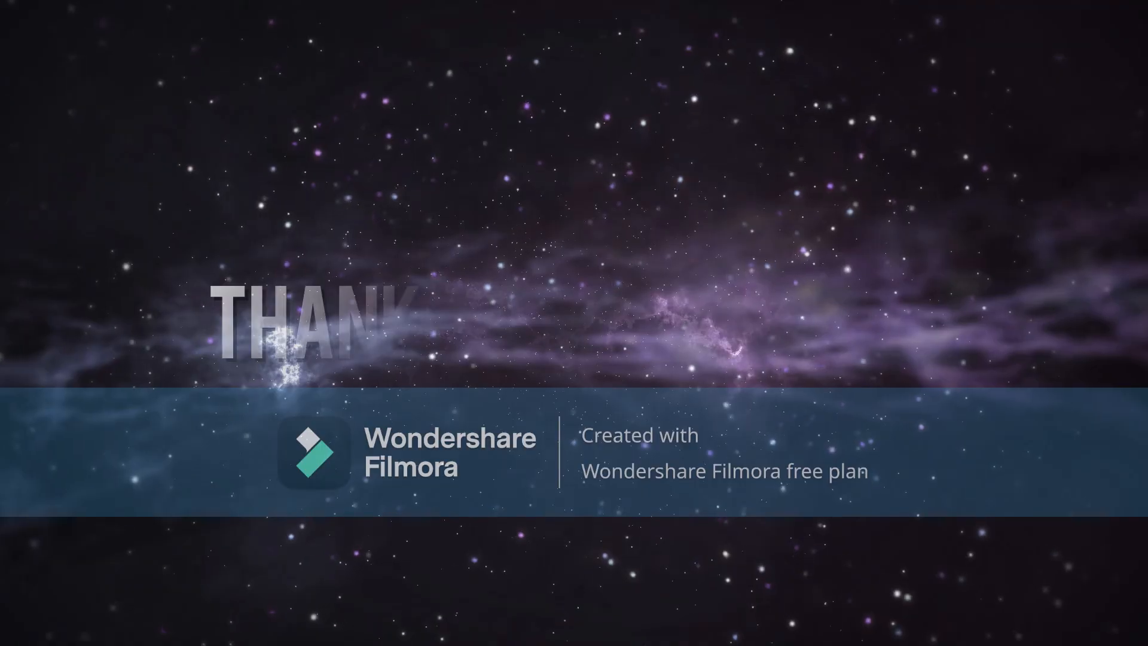